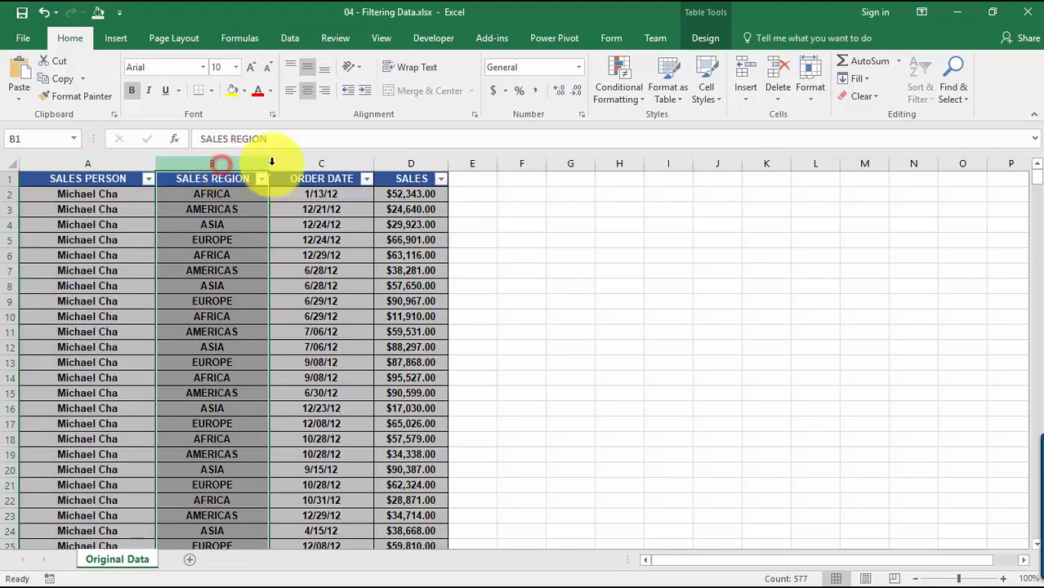
- Examine the sales table's columns and rows, including the filter values available for SALES PERSON and SALES REGION
left_click(311, 163)
left_click(412, 163)
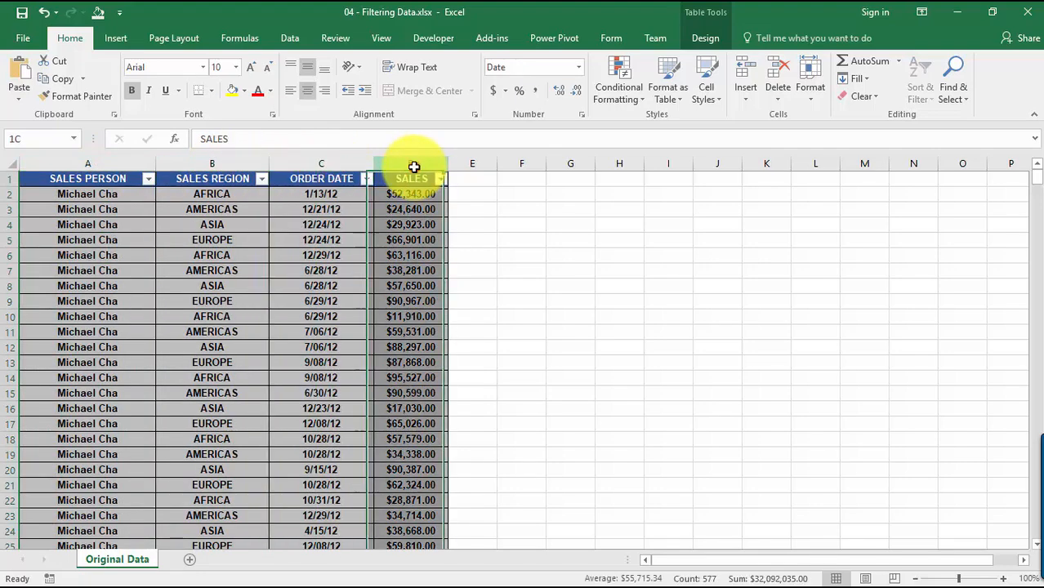
left_click(429, 271)
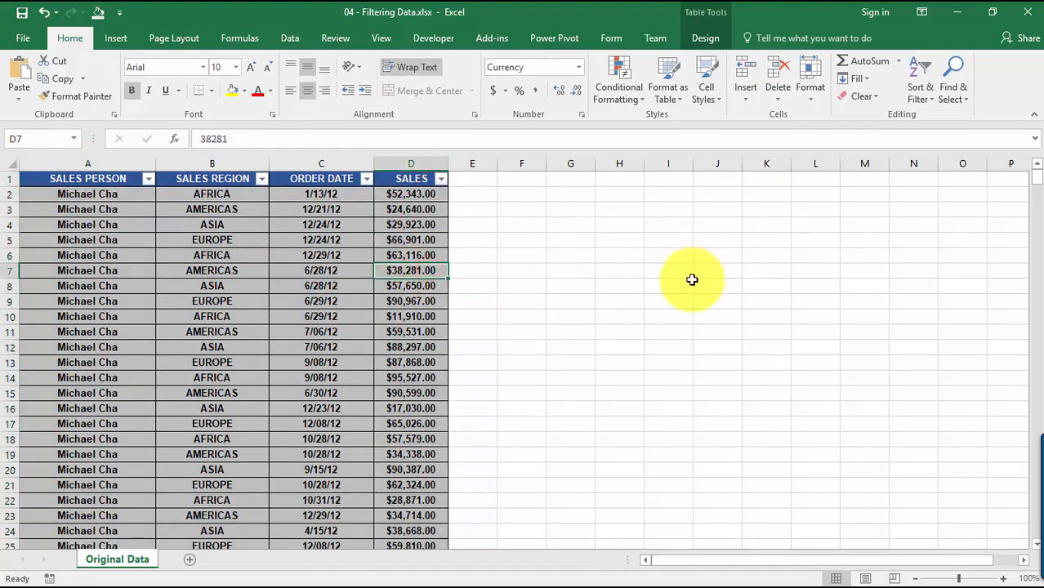
scroll(692, 278, "down", 11)
left_click_drag(1027, 217, 1026, 175)
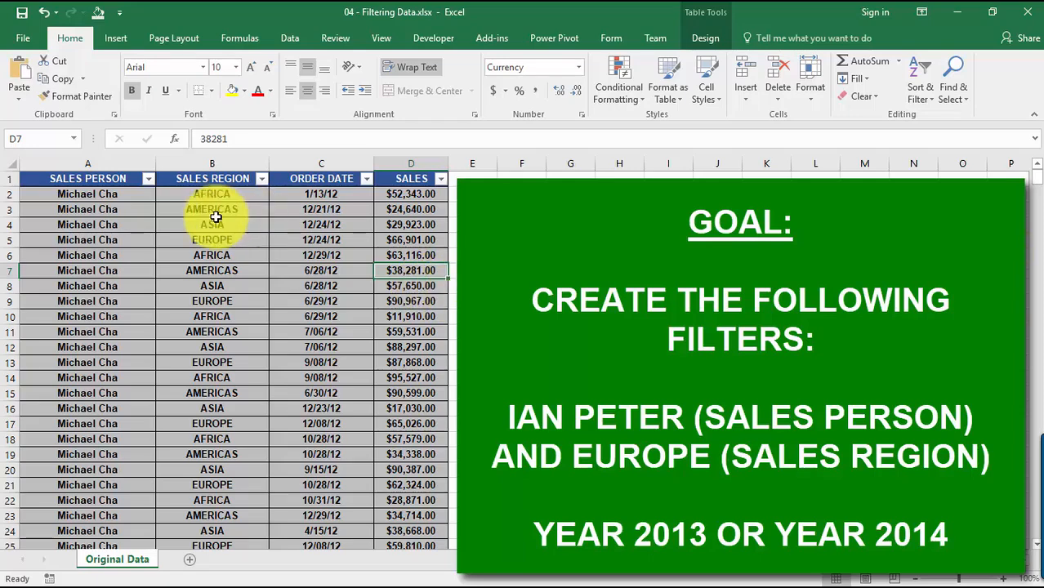
left_click(149, 179)
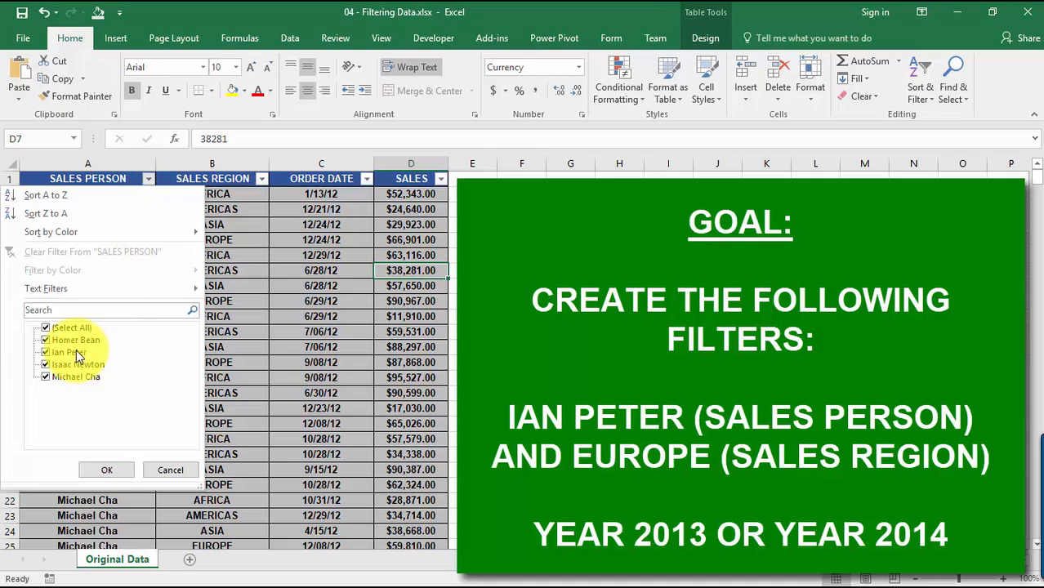
left_click(233, 225)
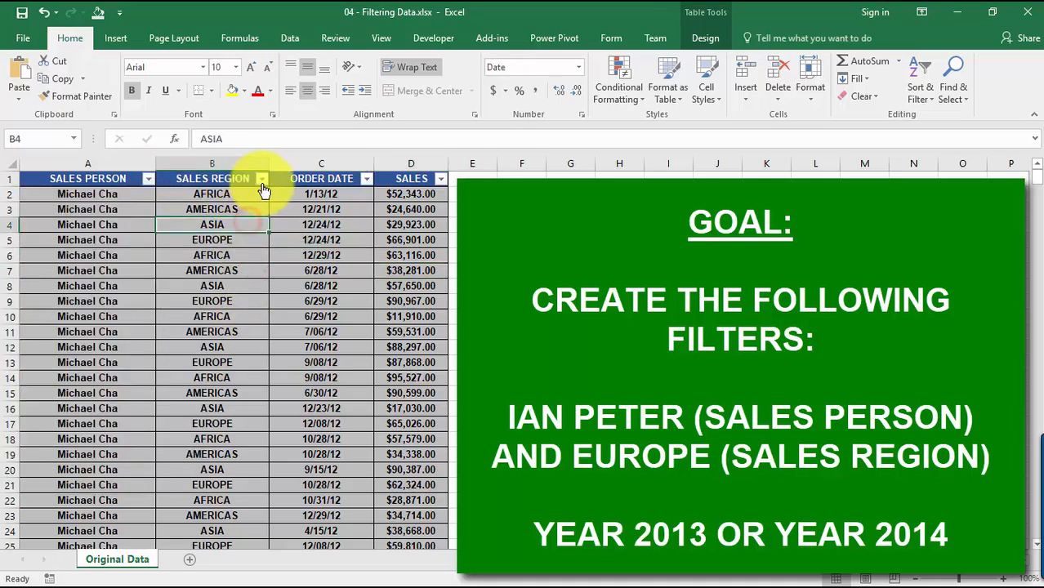
left_click(261, 179)
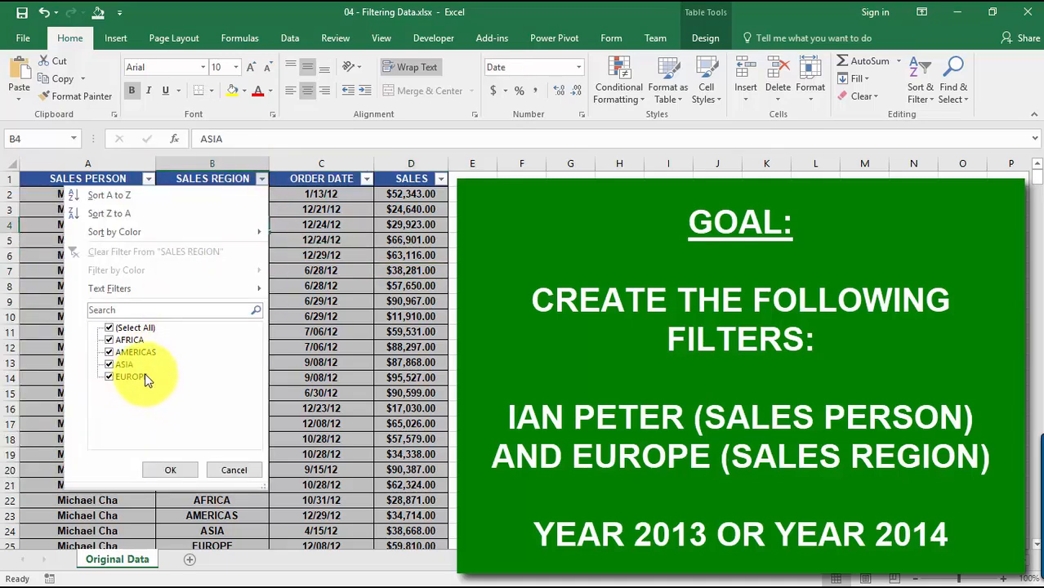
left_click(316, 365)
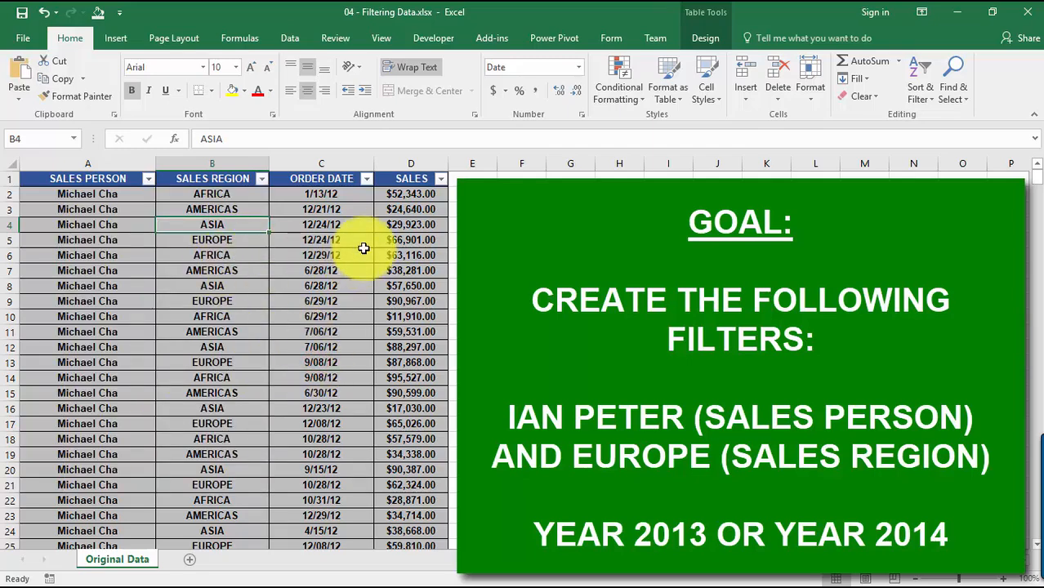
left_click(338, 269)
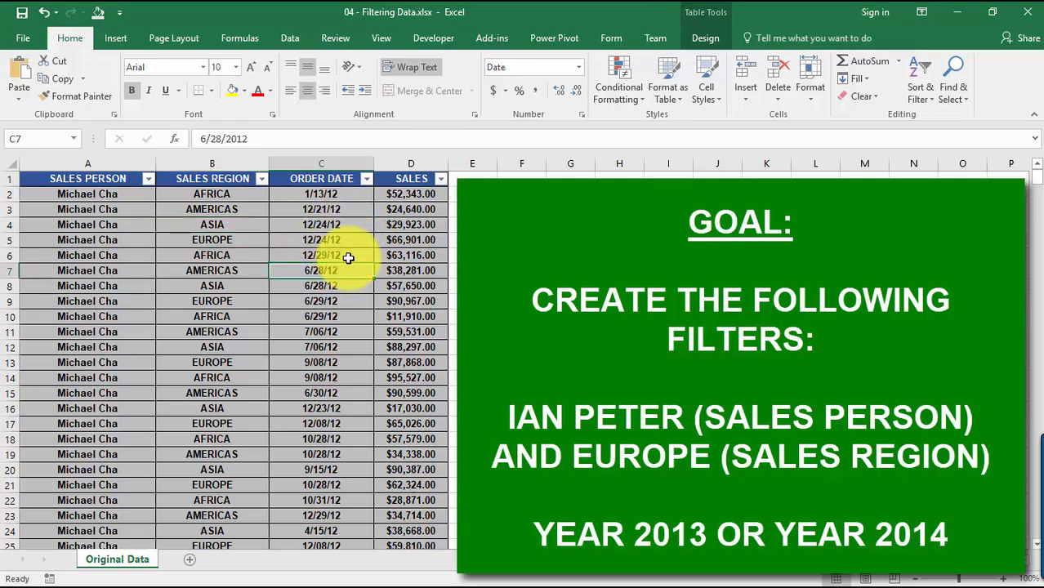
left_click(341, 318)
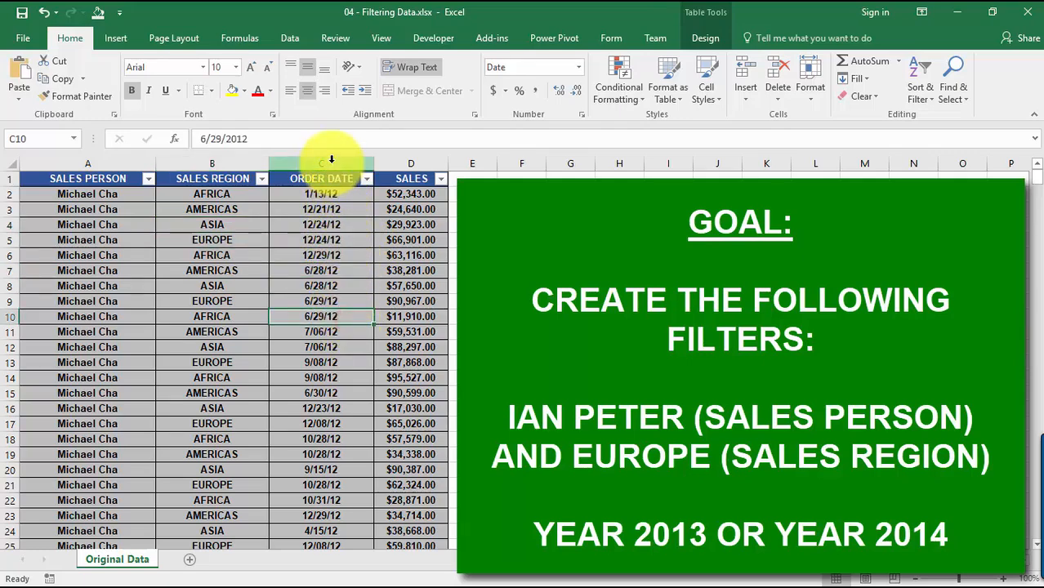
left_click(331, 160)
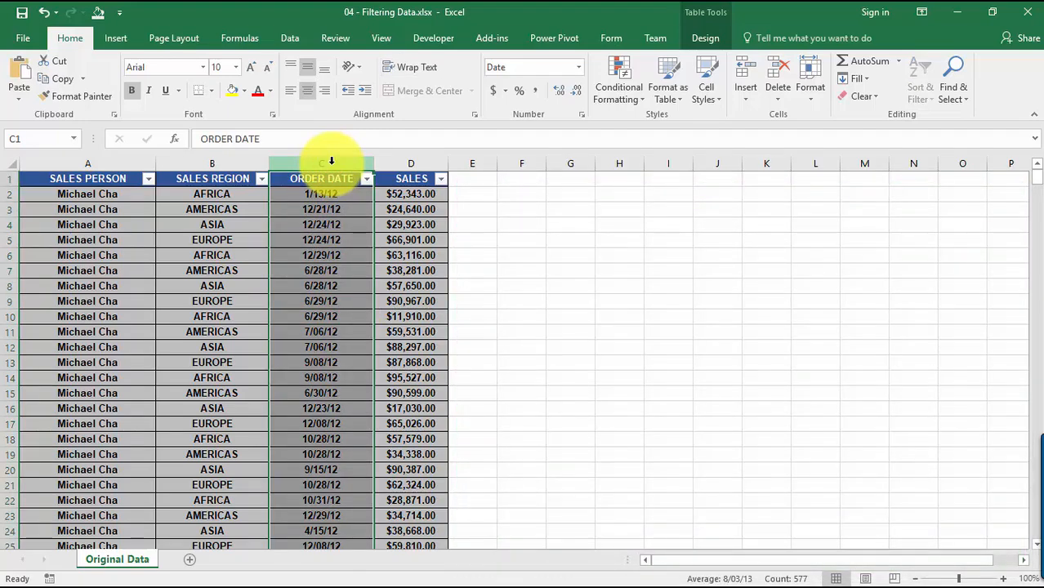
- Create a query from the sales table in the Query Editor and look through its rows
left_click(326, 223)
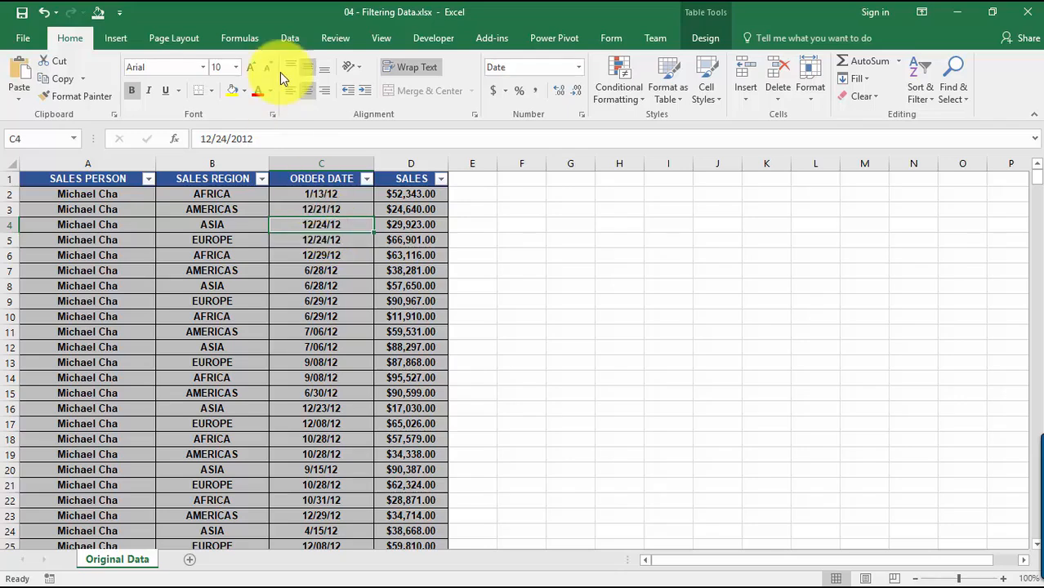
left_click(290, 38)
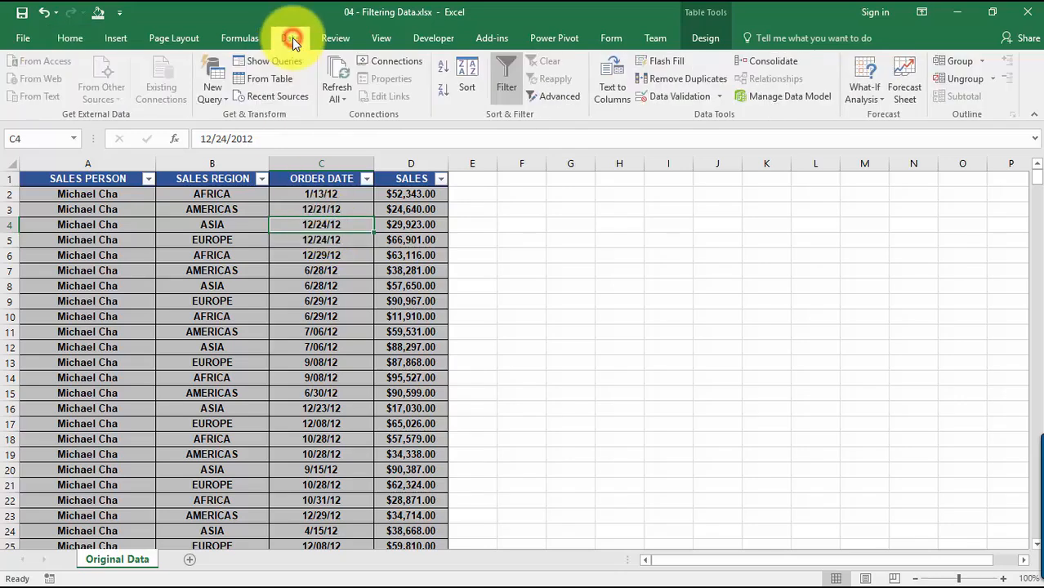
left_click(281, 82)
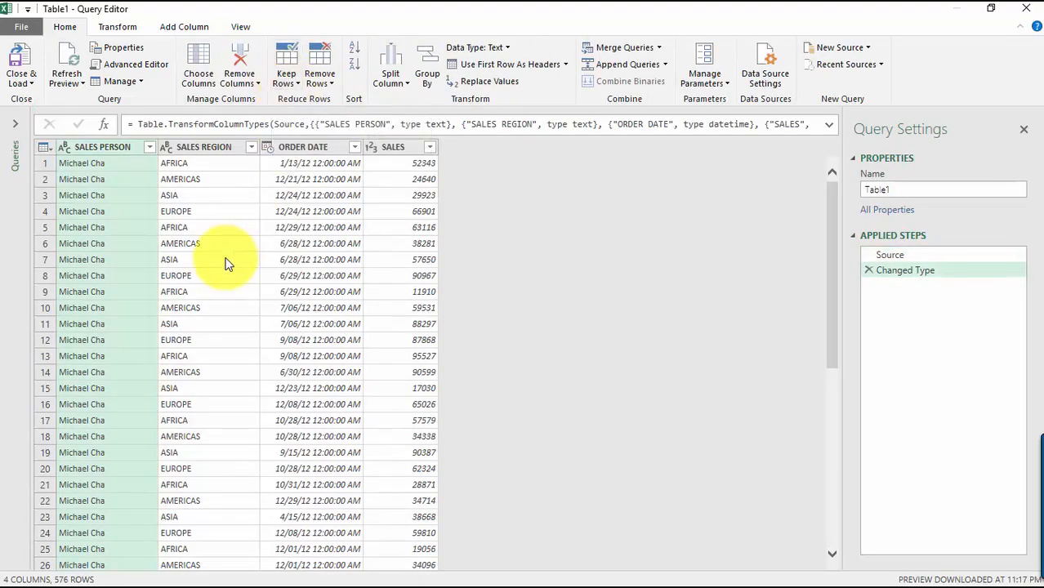
scroll(308, 314, "down", 8)
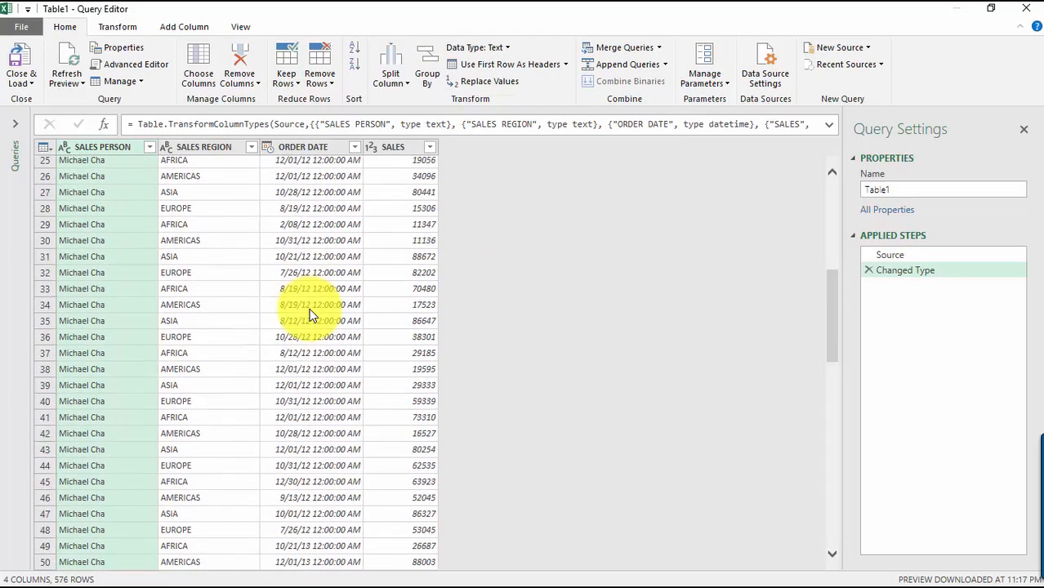
scroll(309, 317, "up", 8)
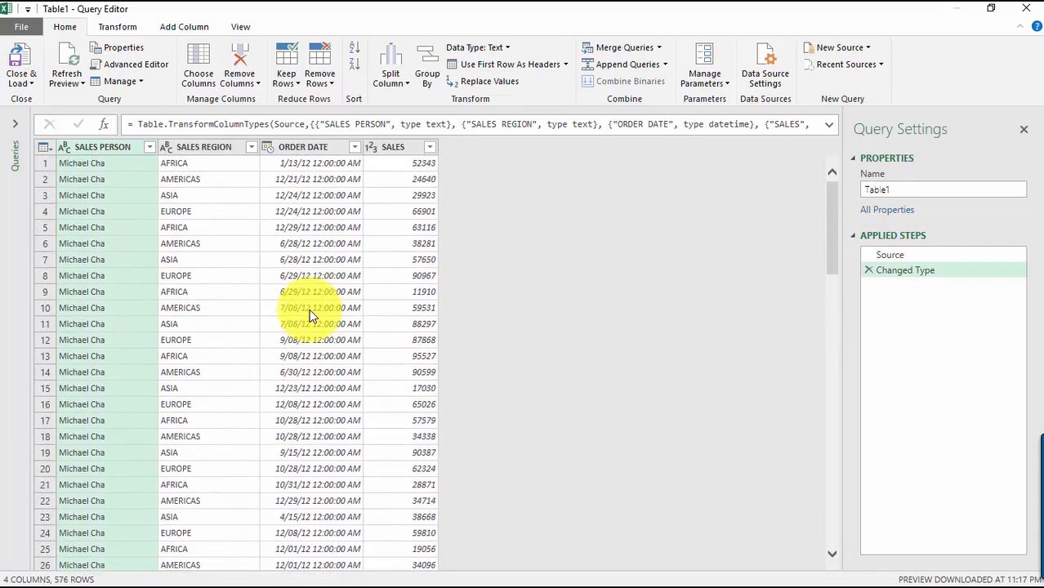
- Filter the SALES PERSON column to keep only the second salesperson in the list of names
left_click(150, 148)
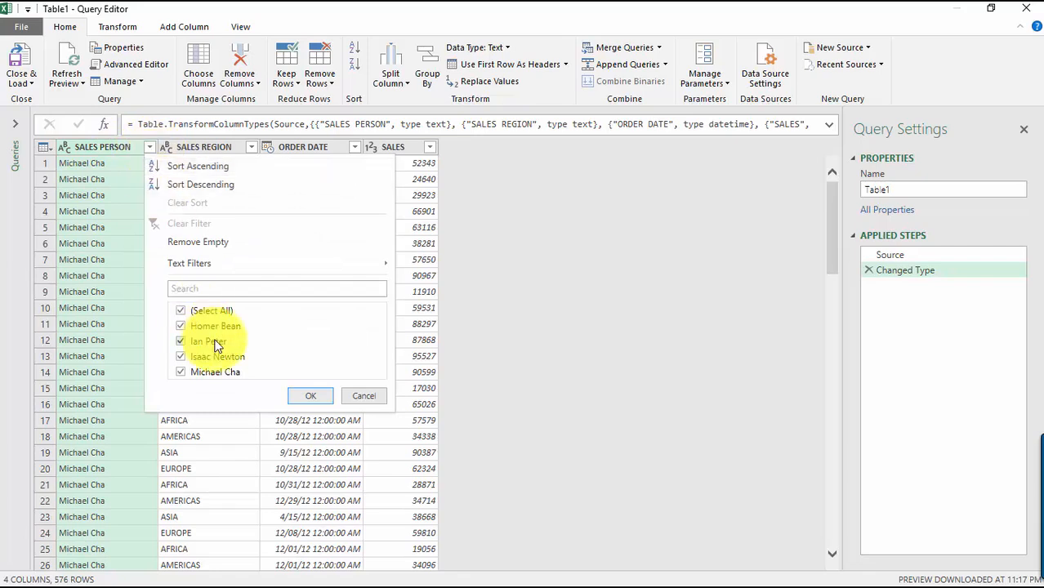
left_click(181, 310)
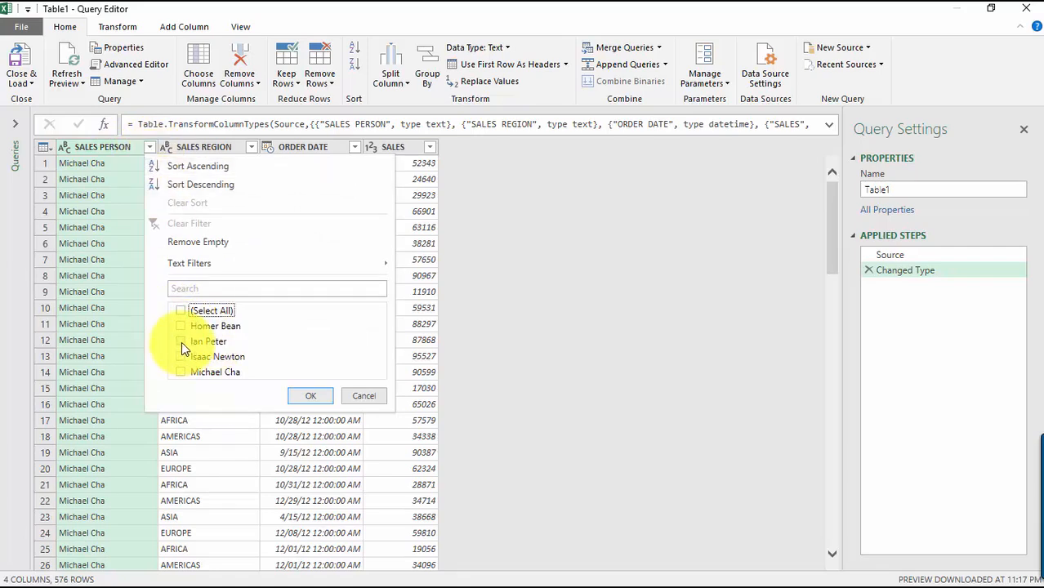
left_click(180, 342)
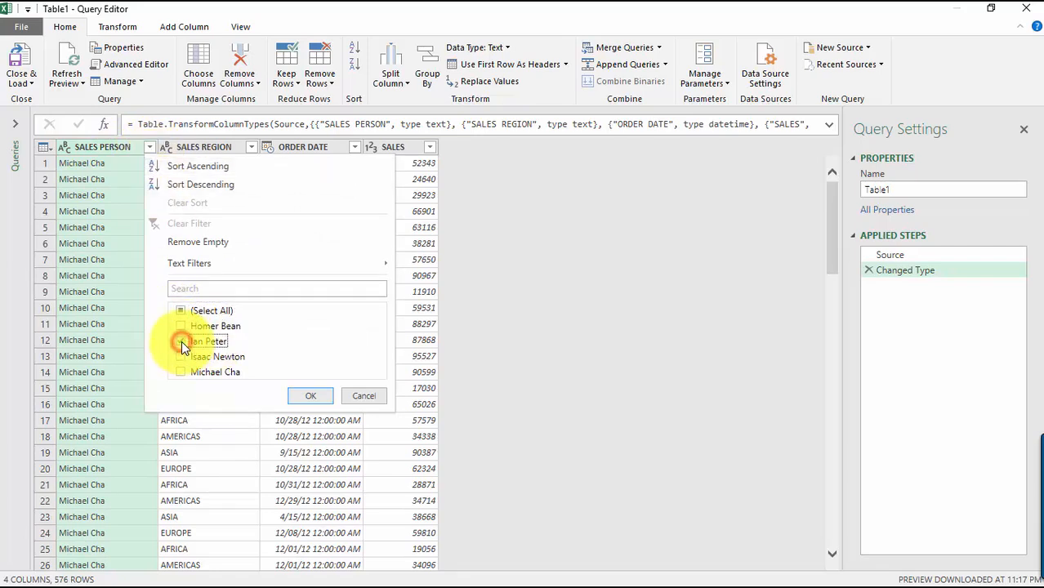
left_click(314, 399)
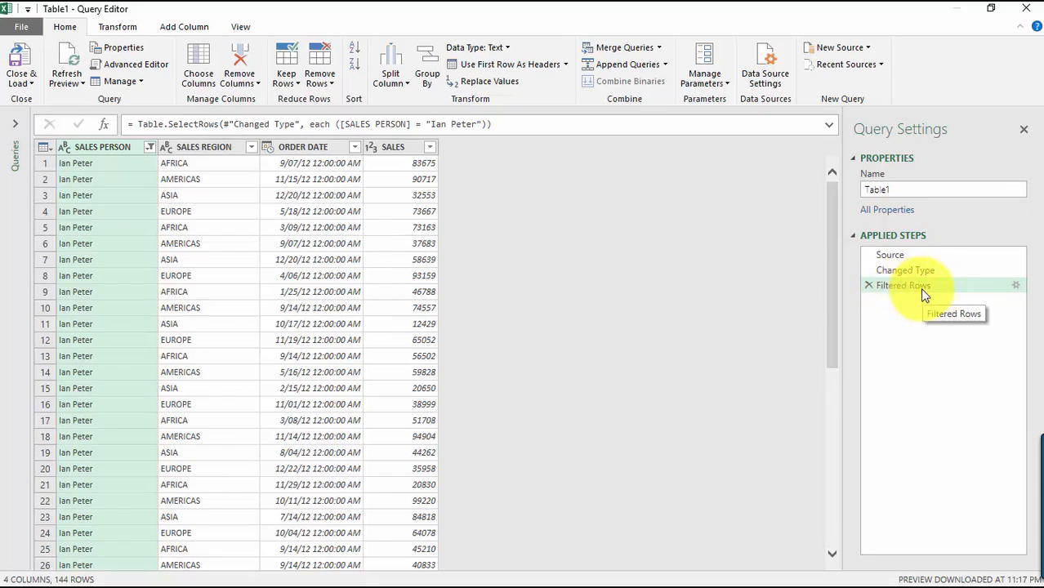
- Extend the Filtered Rows step with an advanced And clause where SALES REGION equals EUROPE, and review the filtered rows
left_click(1016, 287)
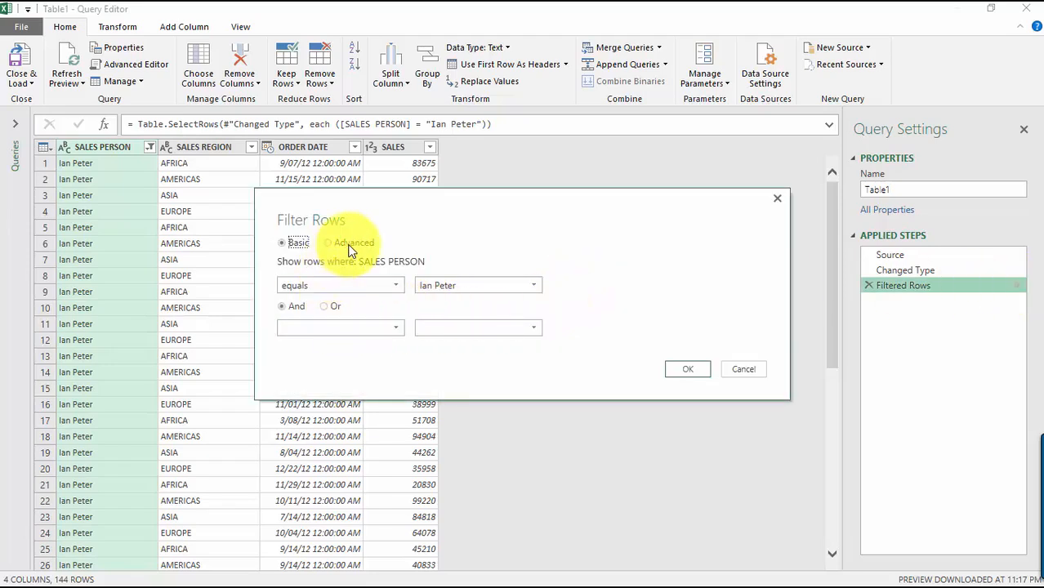
left_click(352, 245)
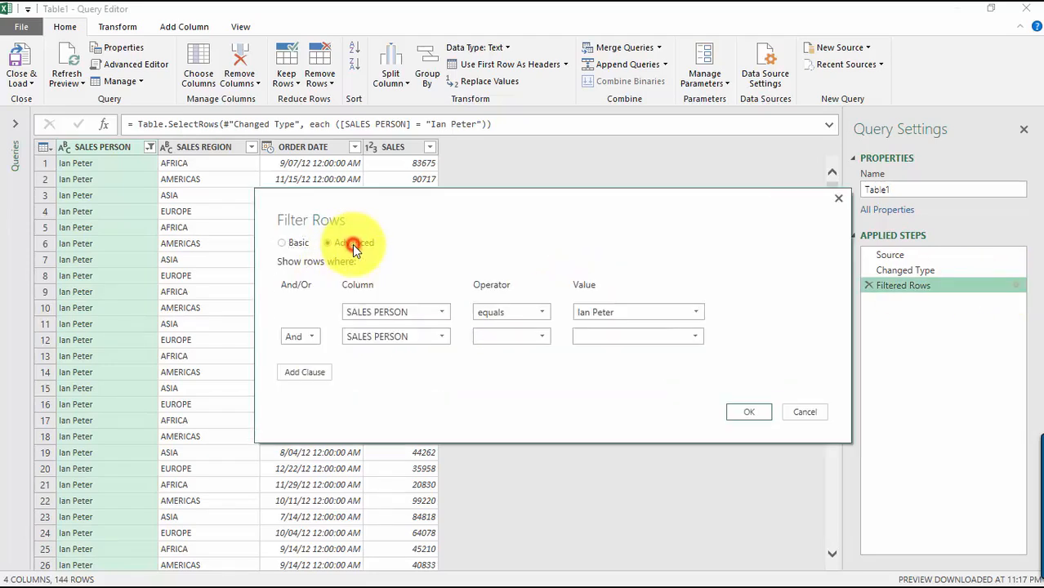
left_click(388, 340)
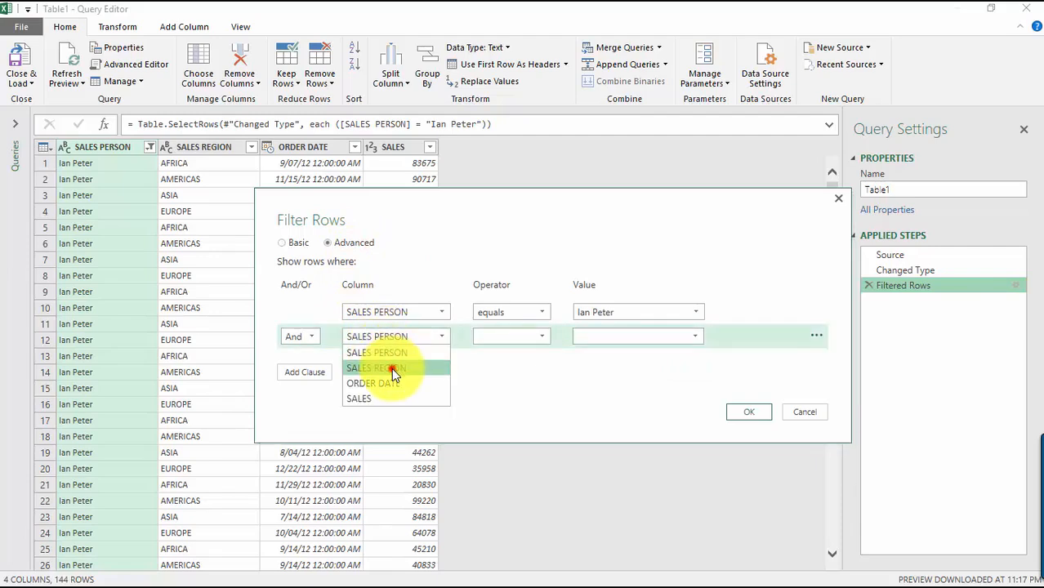
left_click(393, 369)
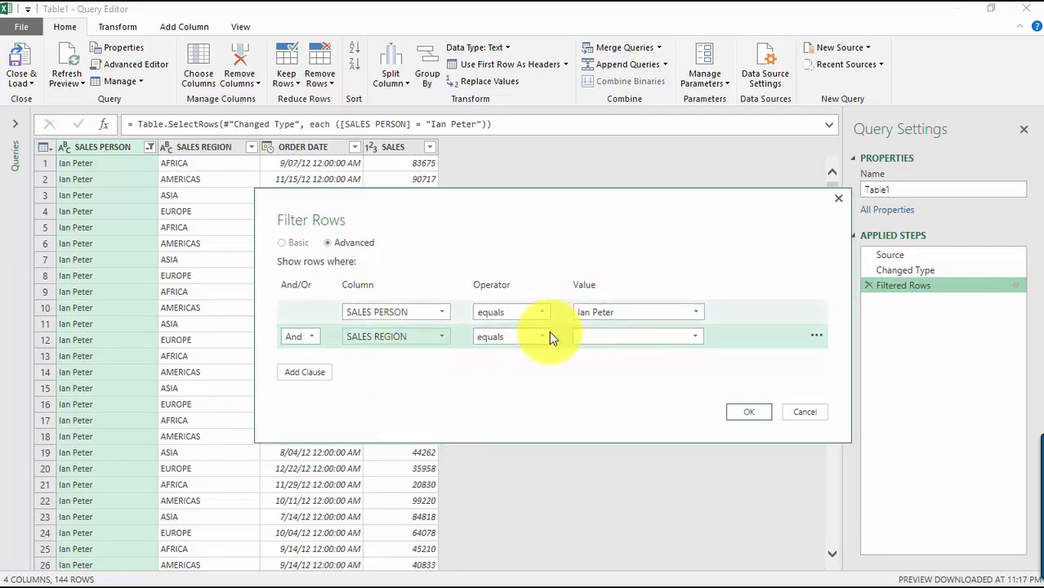
left_click(693, 338)
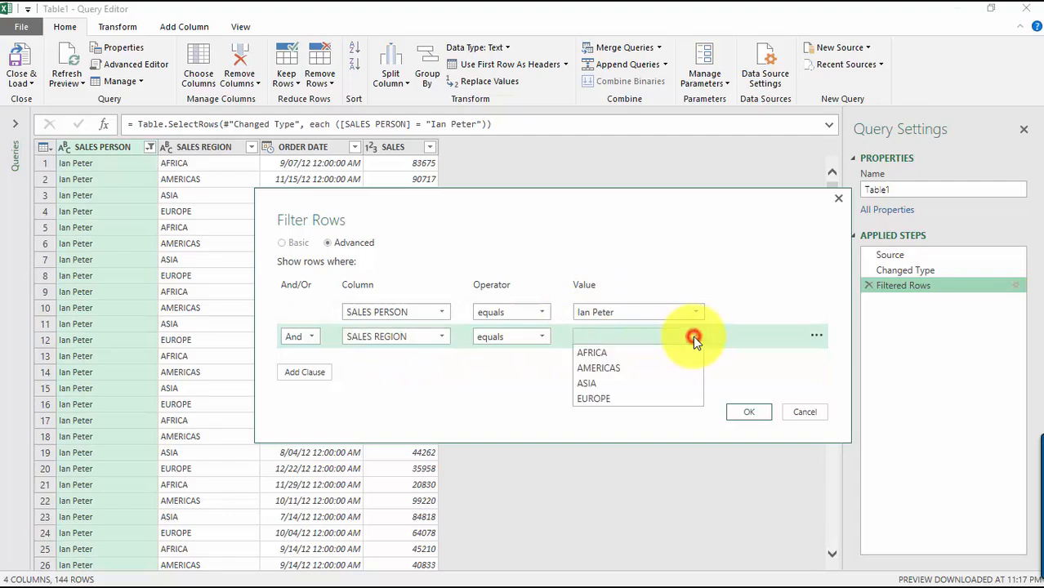
left_click(607, 398)
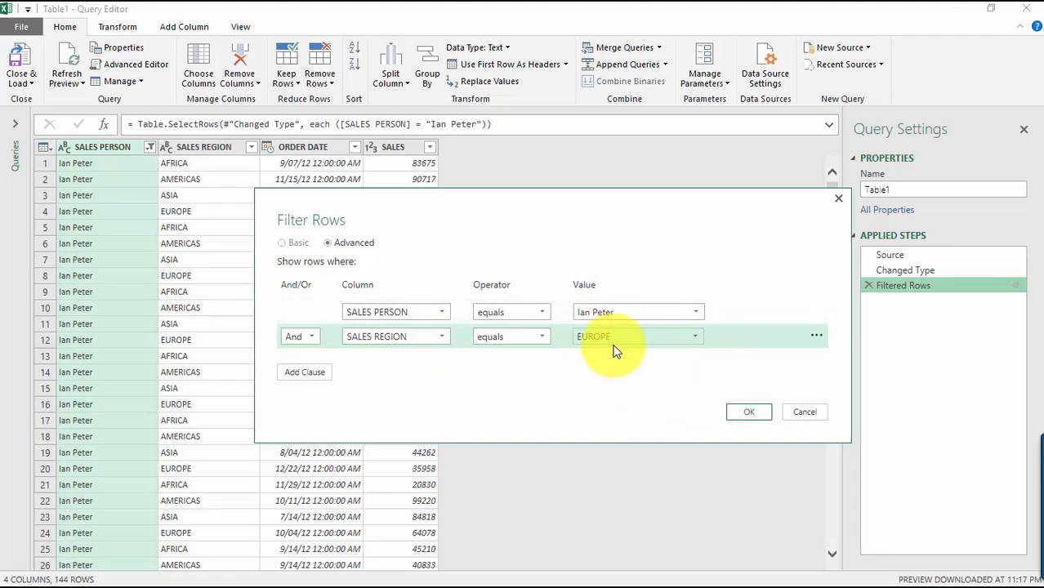
left_click(763, 413)
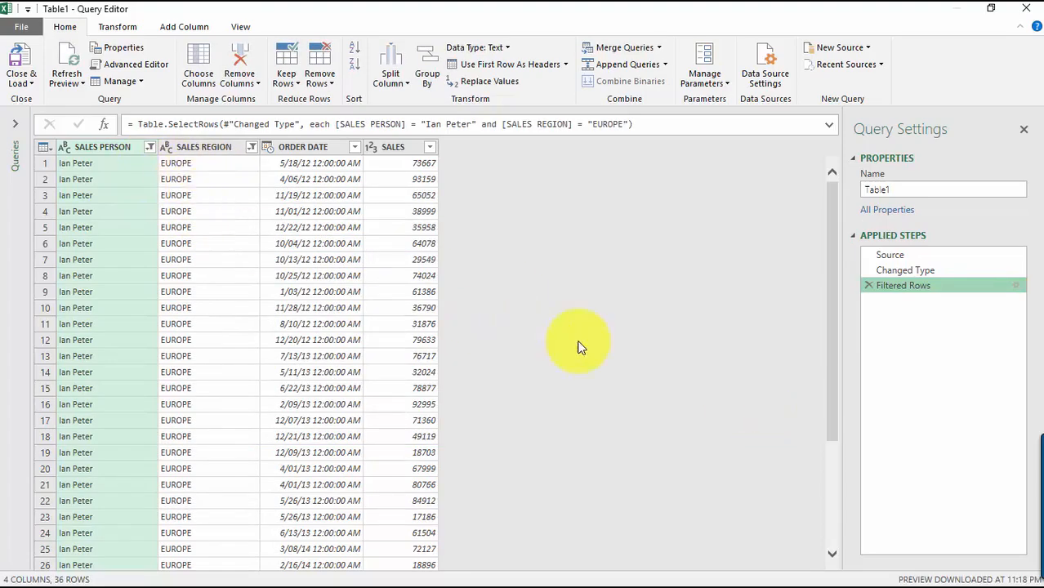
scroll(690, 366, "down", 4)
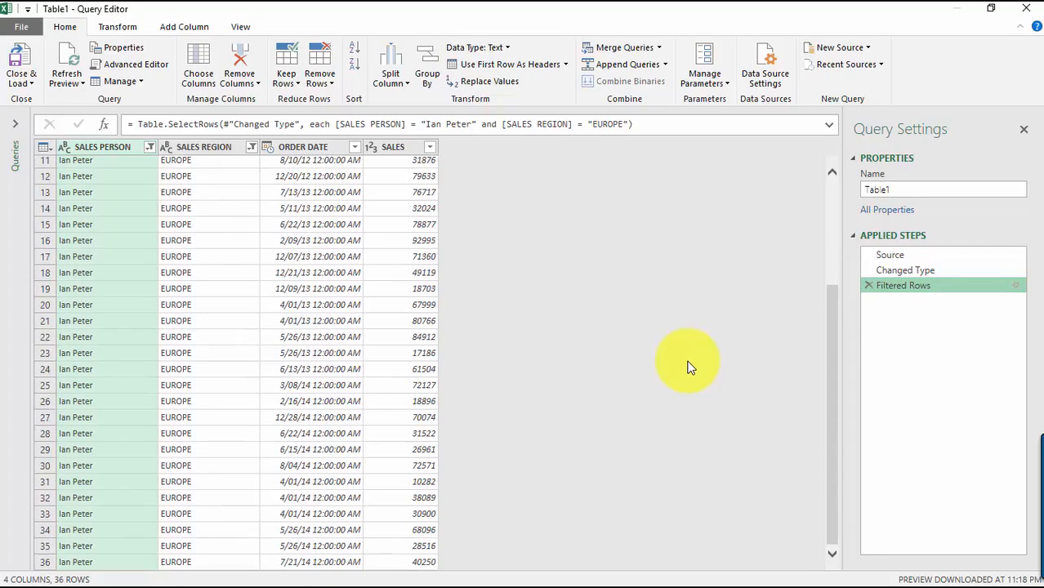
scroll(691, 366, "up", 4)
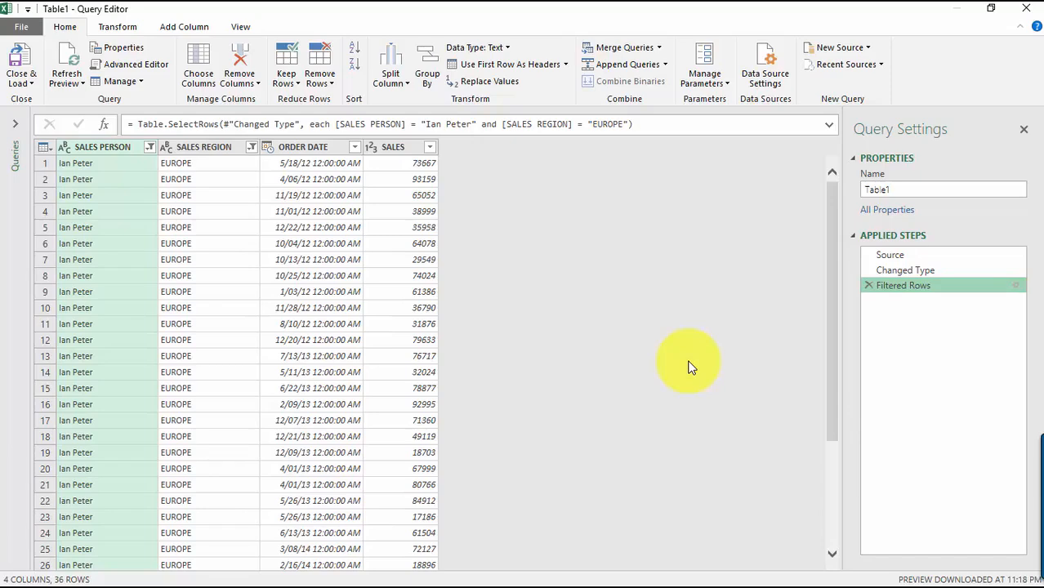
- Change the data type of the ORDER DATE column to Date
left_click(323, 149)
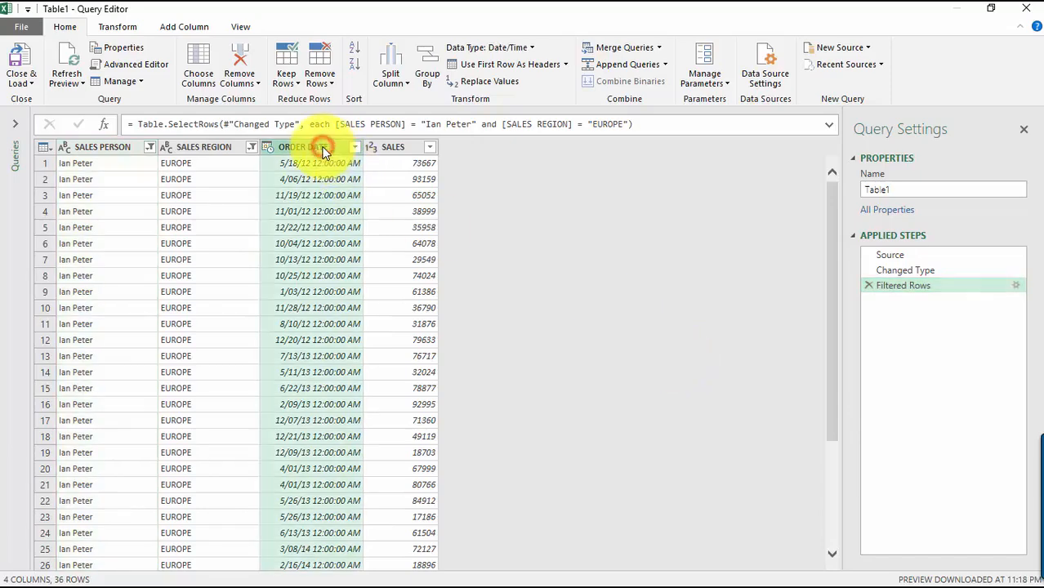
left_click(267, 148)
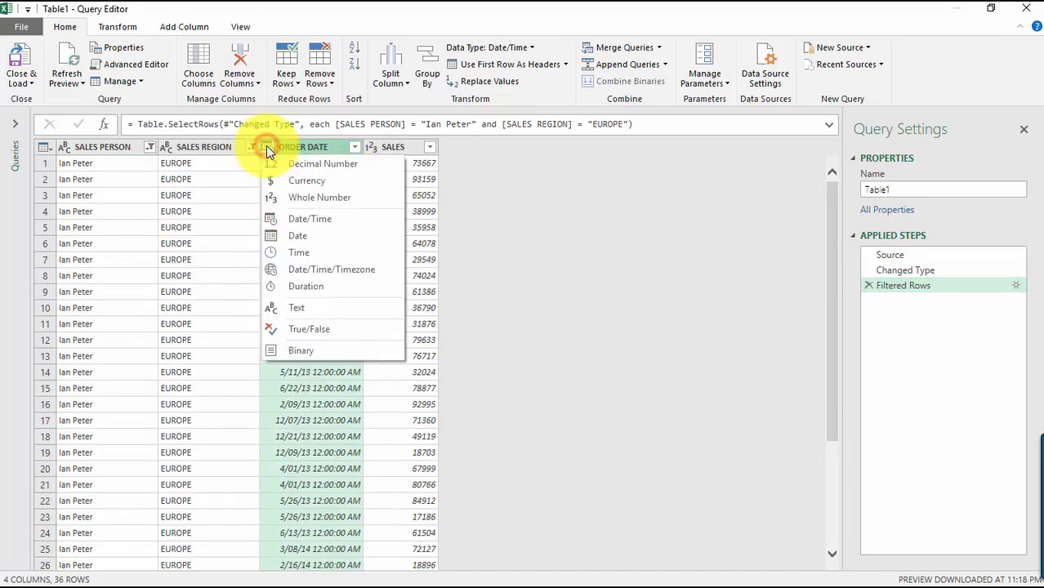
left_click(301, 236)
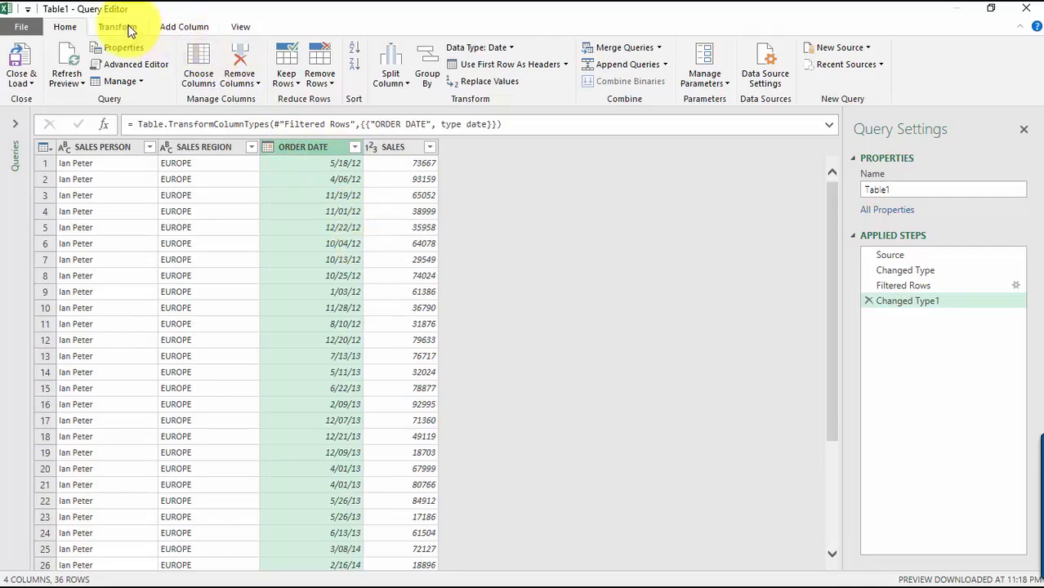
- Add a new column containing the year extracted from the ORDER DATE column
left_click(179, 27)
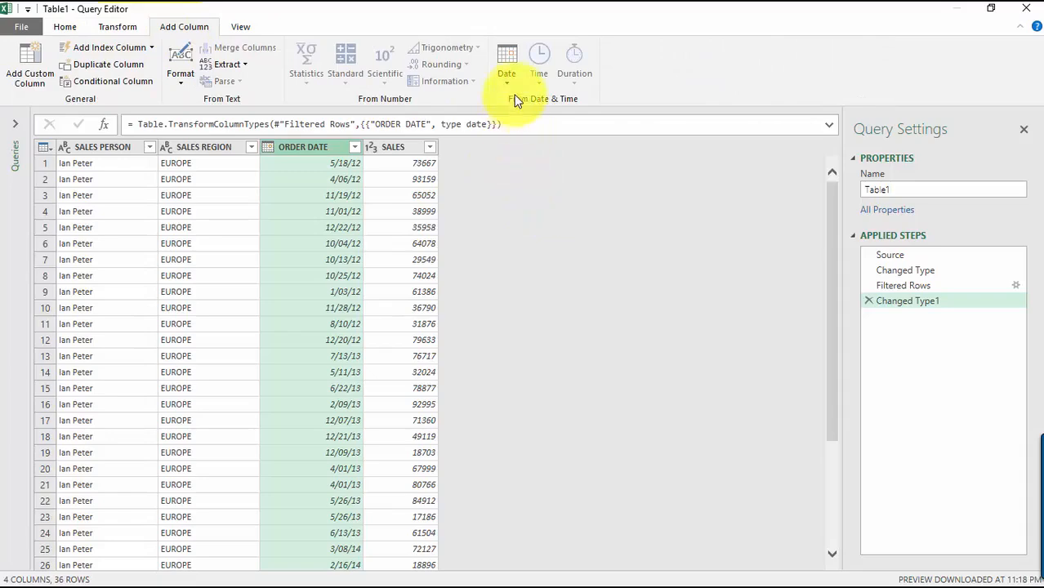
left_click(508, 75)
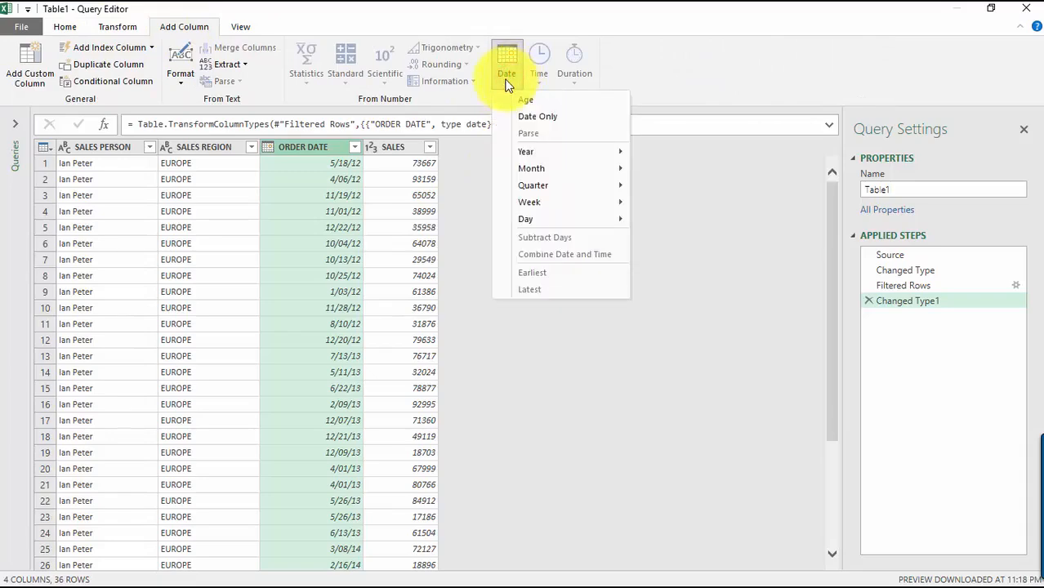
mouse_move(546, 152)
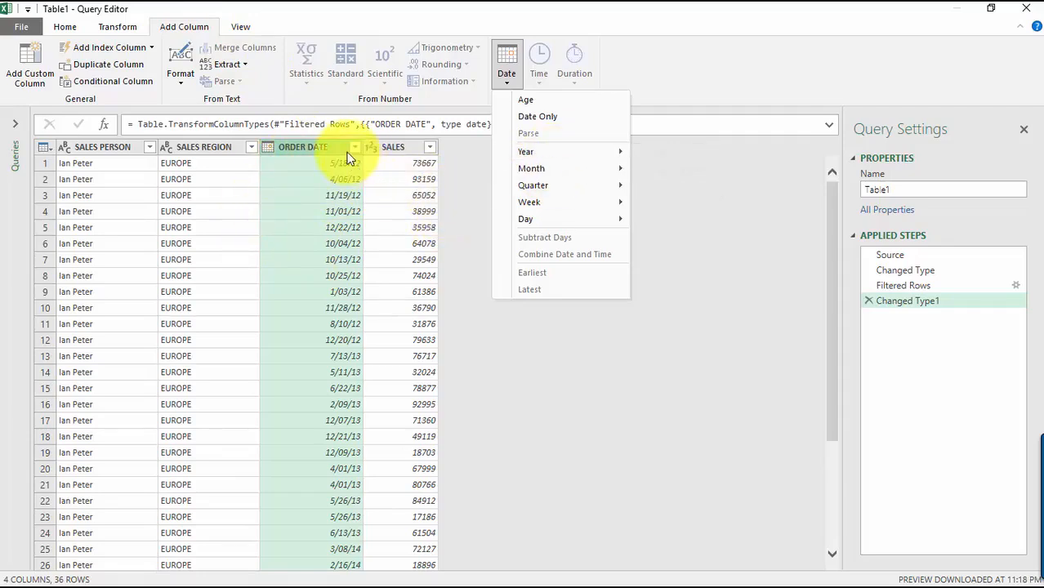
mouse_move(578, 155)
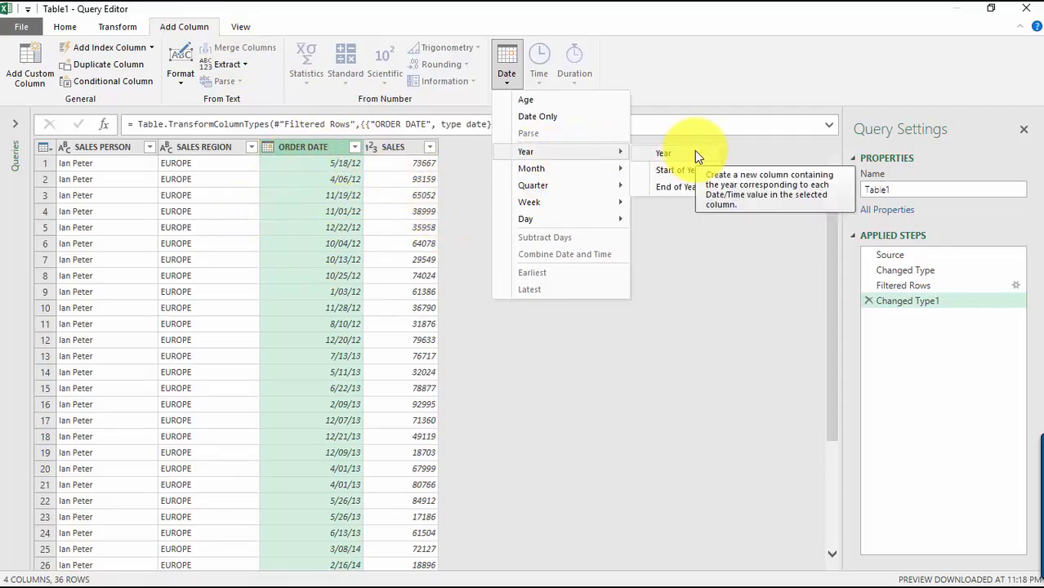
left_click(695, 152)
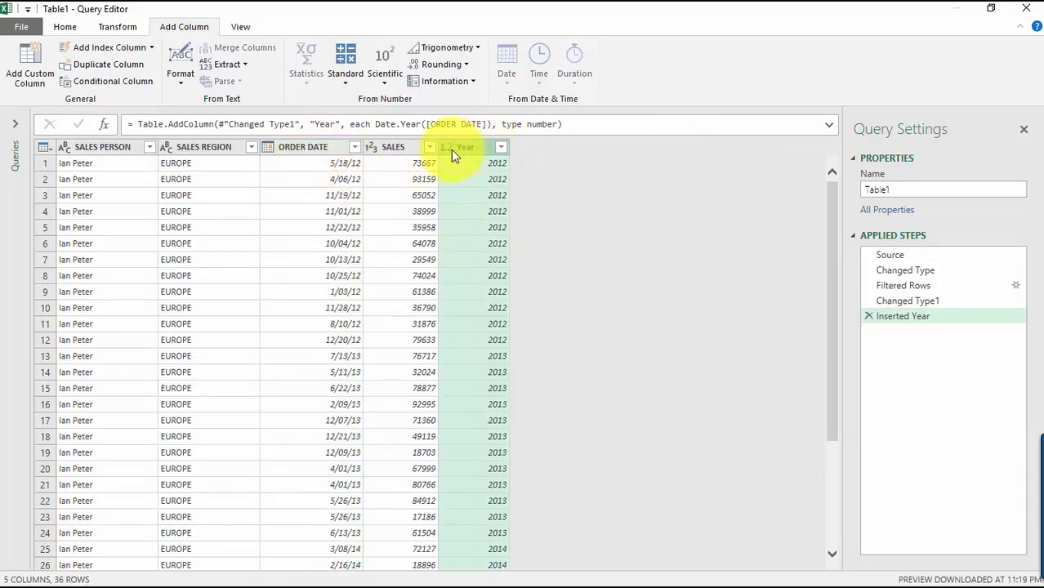
- Examine the 2013 and 2014 order dates against the values in the Year column
left_click(344, 357)
left_click(350, 373)
left_click(351, 403)
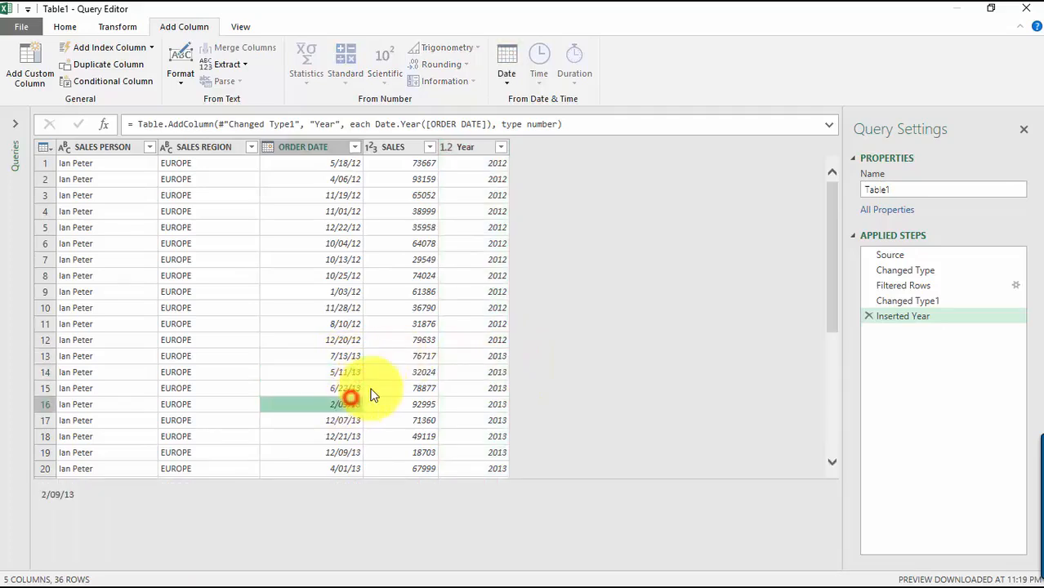
scroll(373, 390, "down", 5)
left_click(347, 308)
left_click(349, 324)
left_click(348, 357)
left_click(344, 389)
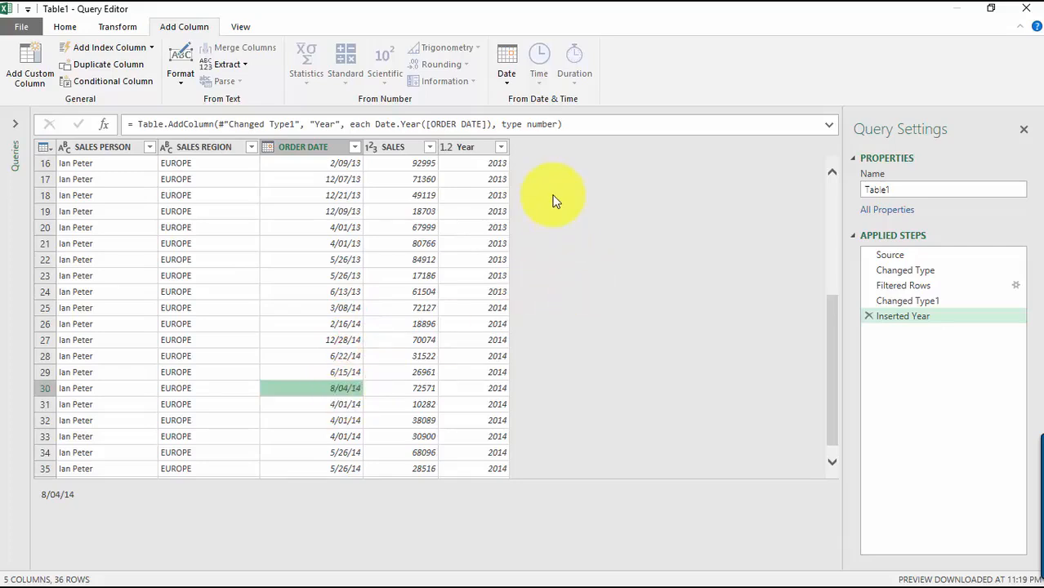
- Filter the Year column to keep only 2013
left_click(472, 148)
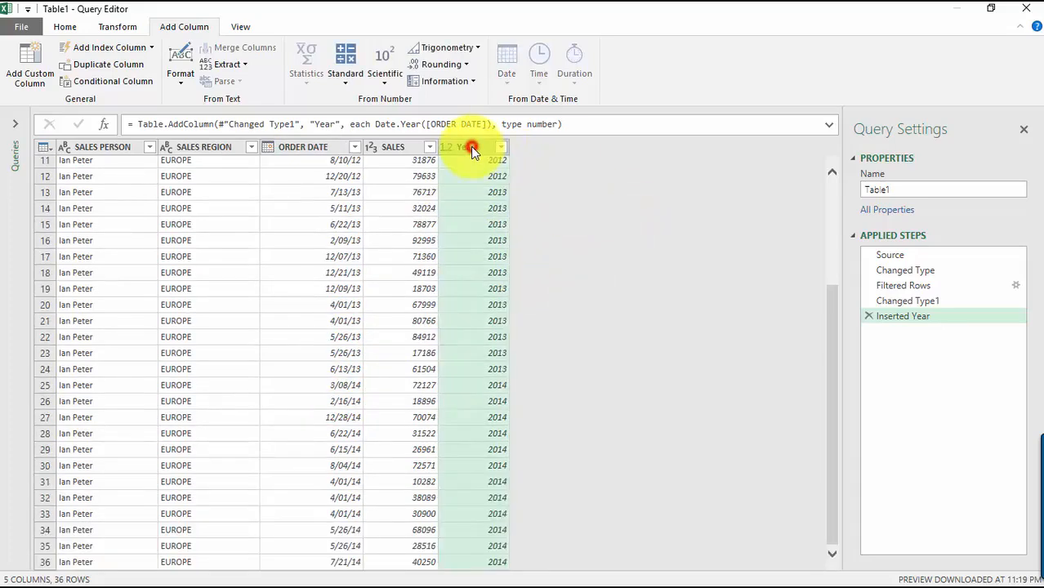
left_click(501, 148)
left_click(292, 310)
left_click(291, 341)
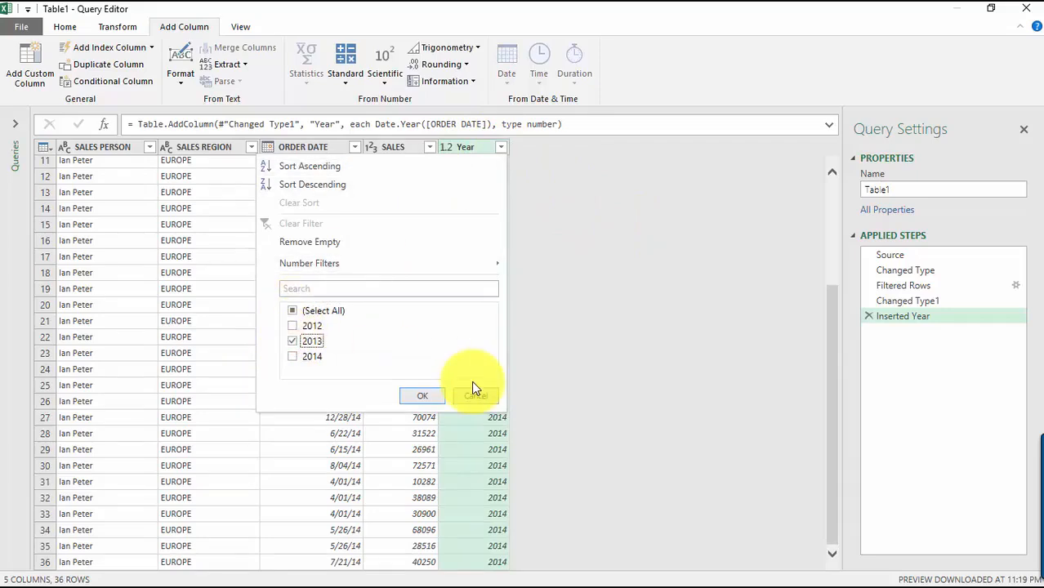
left_click(430, 398)
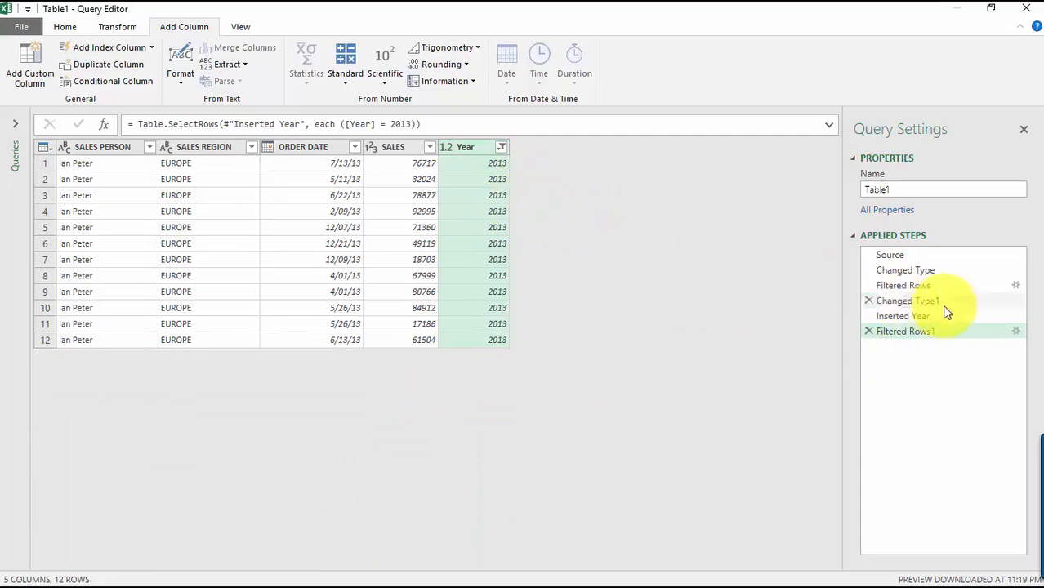
- Edit the Filtered Rows1 step in advanced mode, setting the second clause to Or, Year equals 2014
left_click(955, 328)
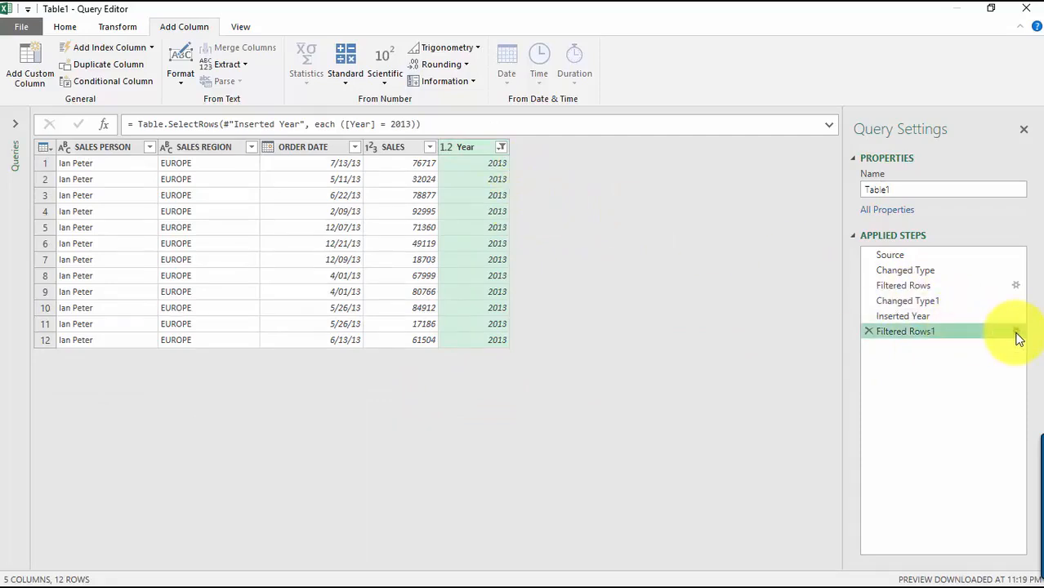
left_click(1015, 332)
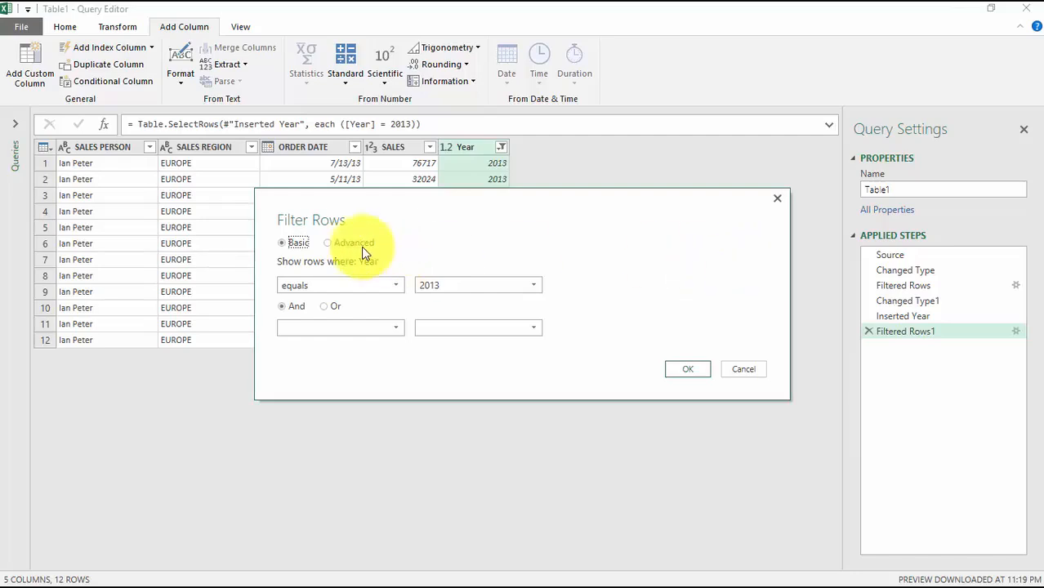
left_click(340, 244)
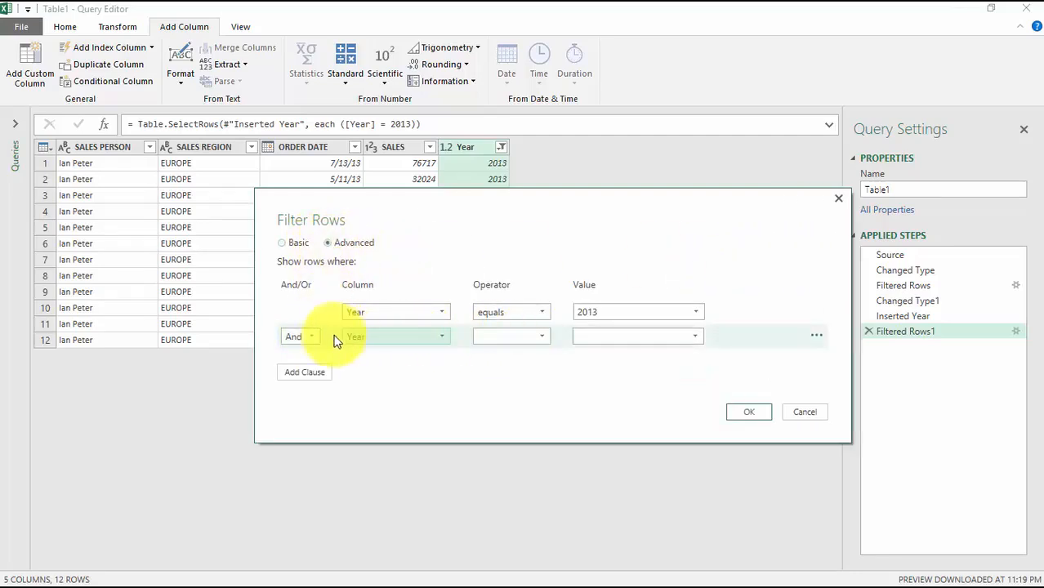
left_click(304, 337)
left_click(321, 368)
left_click(522, 337)
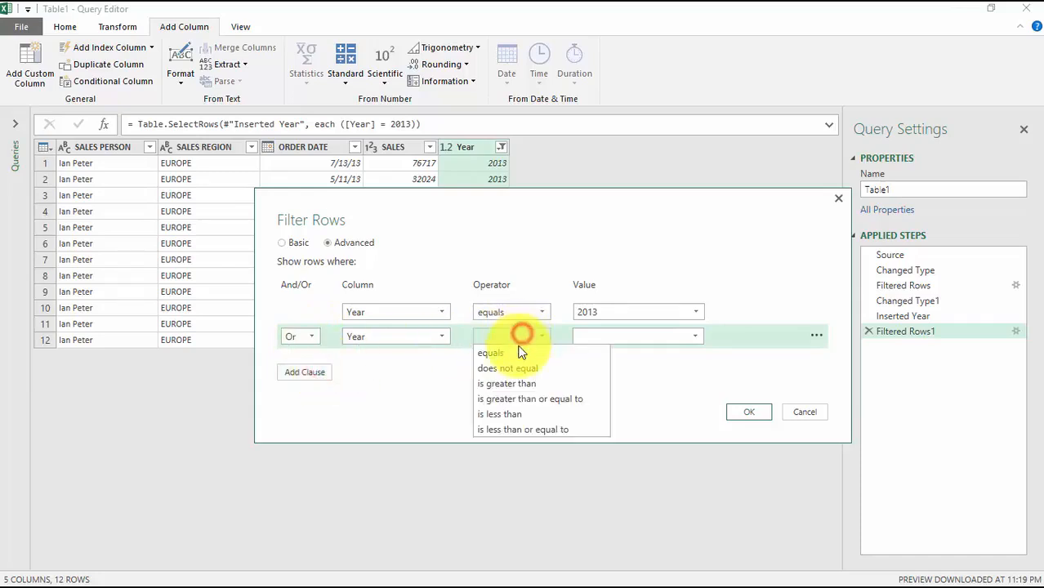
left_click(518, 350)
left_click(629, 335)
left_click(693, 336)
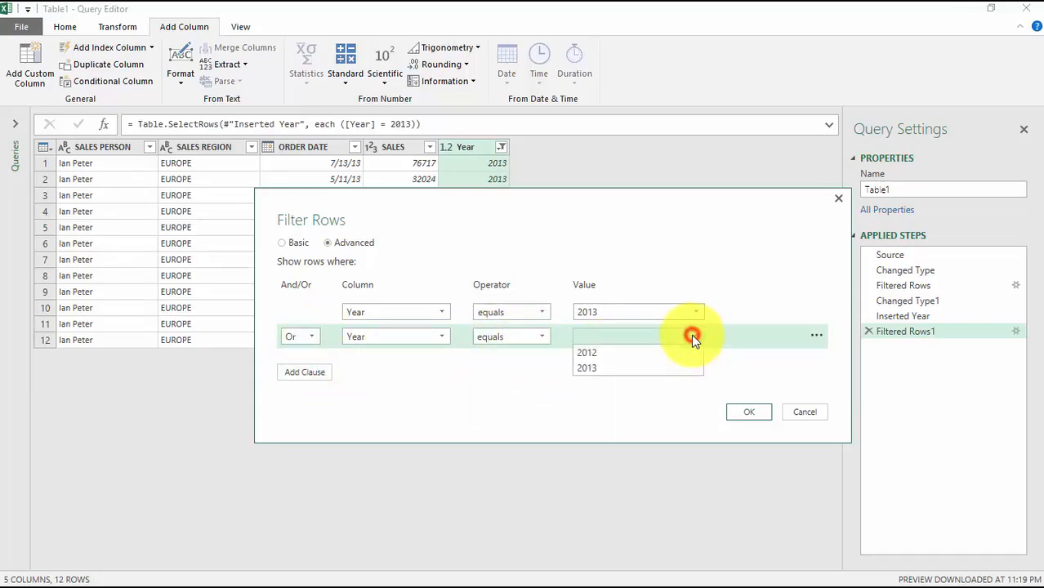
left_click(655, 336)
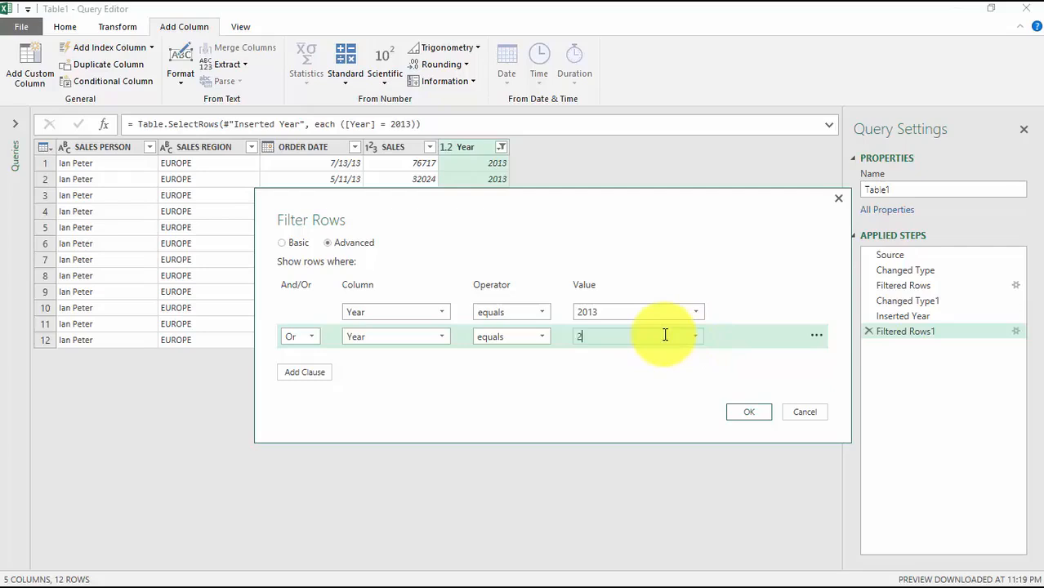
left_click(761, 419)
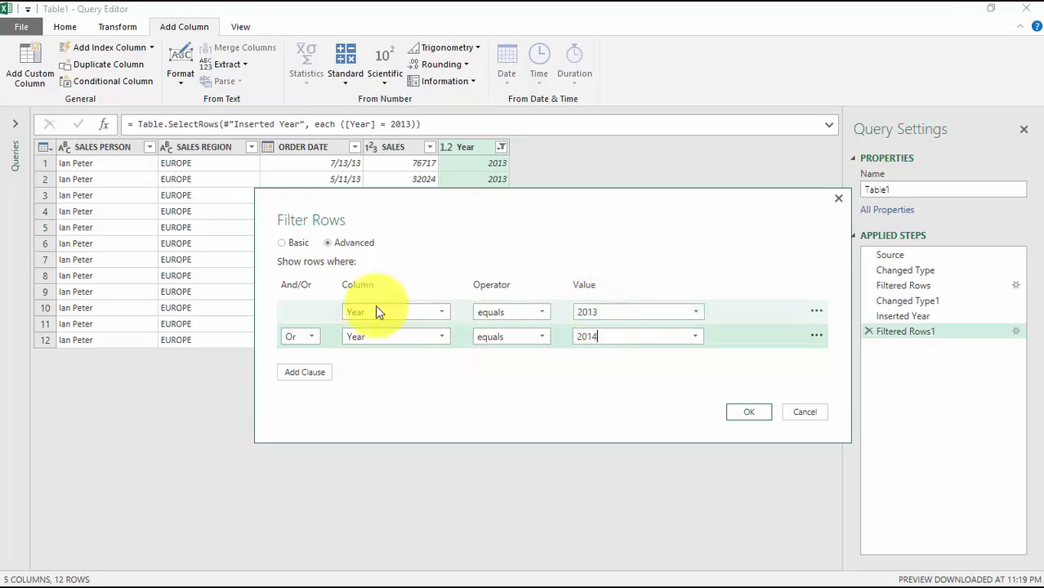
left_click(628, 340)
- Add three blank clauses to the row filter and delete all three of them
left_click(315, 374)
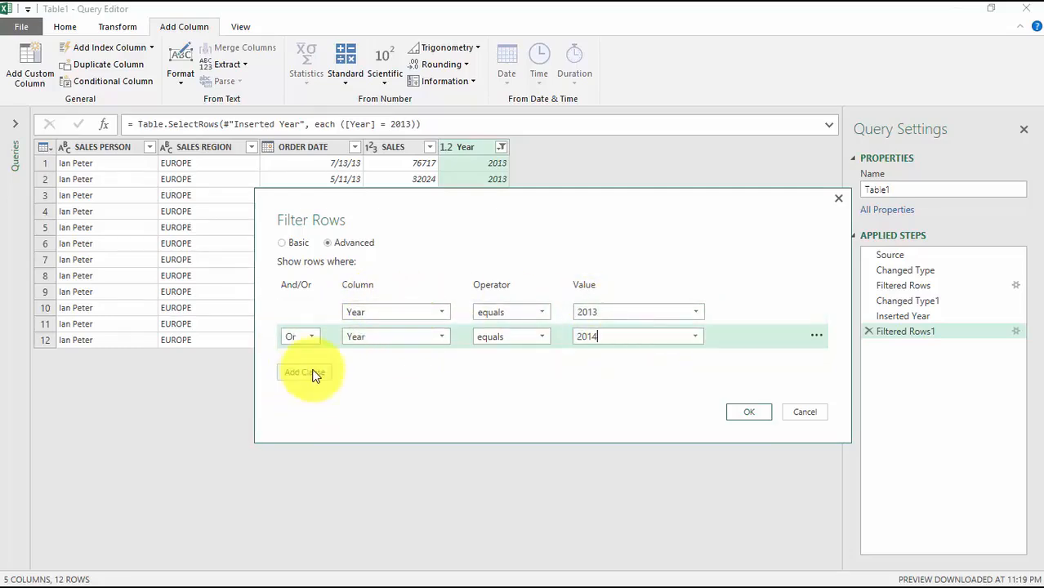
left_click(315, 397)
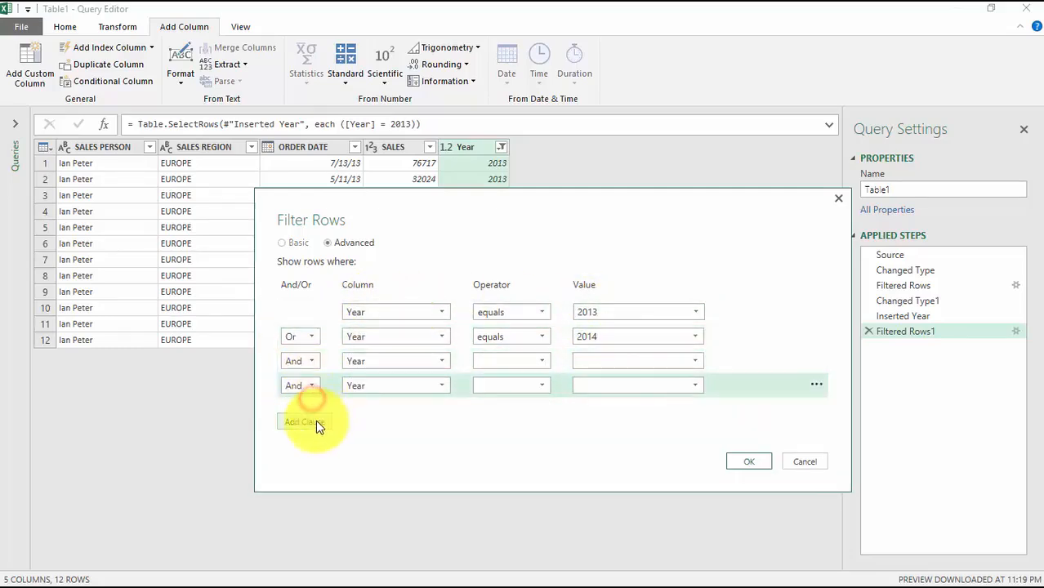
left_click(317, 421)
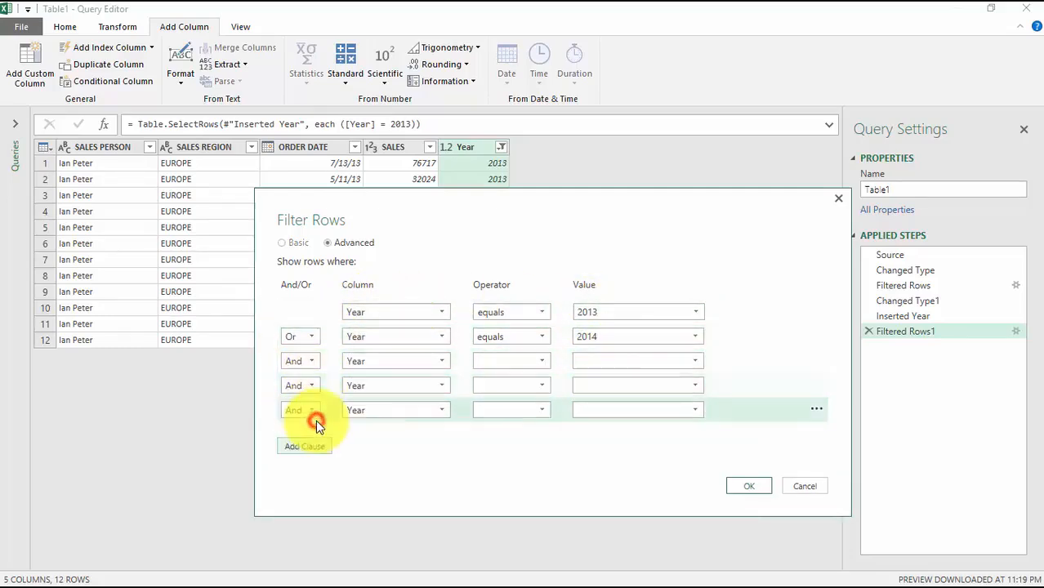
left_click(817, 360)
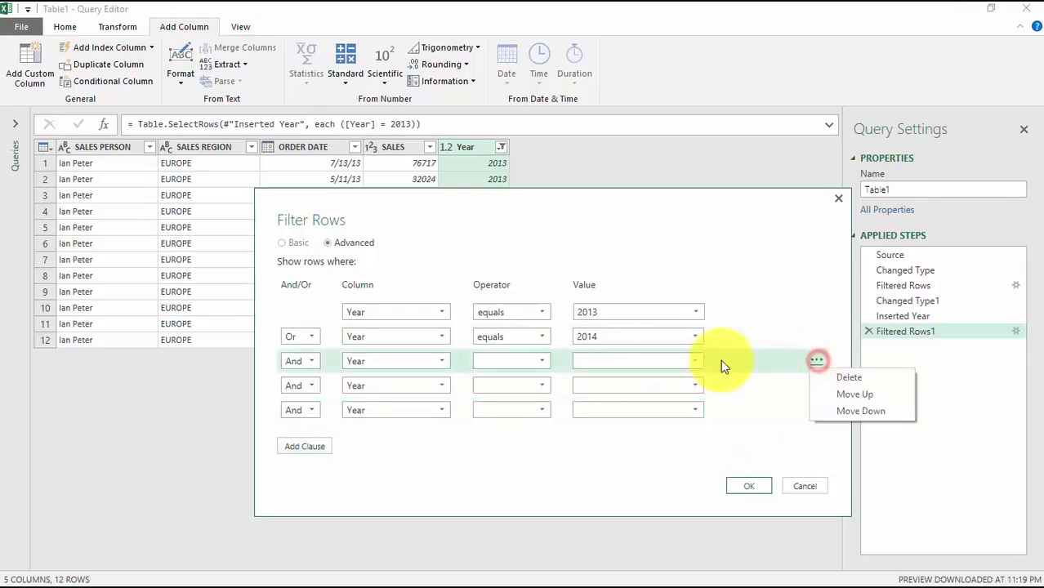
left_click(851, 377)
left_click(816, 361)
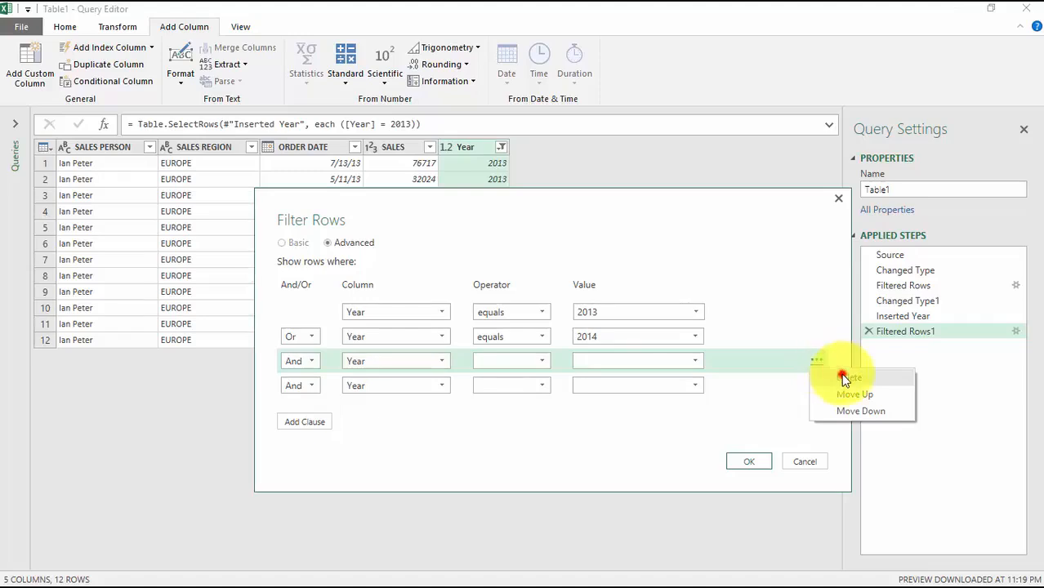
left_click(846, 378)
left_click(816, 361)
left_click(848, 378)
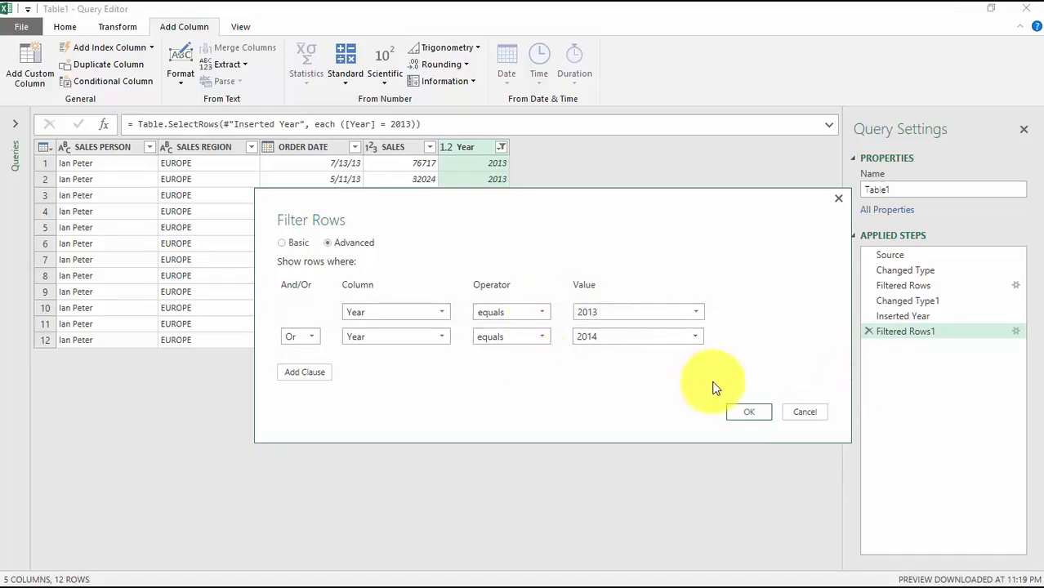
- Apply the 2013-or-2014 filter and load the query into a new worksheet, checking its Year column against ORDER DATE
left_click(758, 415)
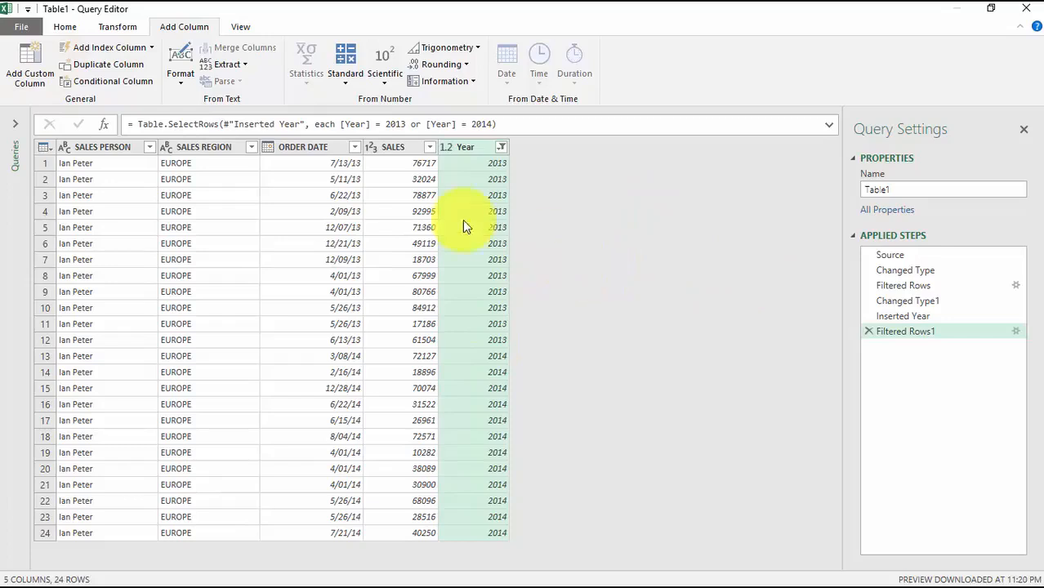
left_click(70, 27)
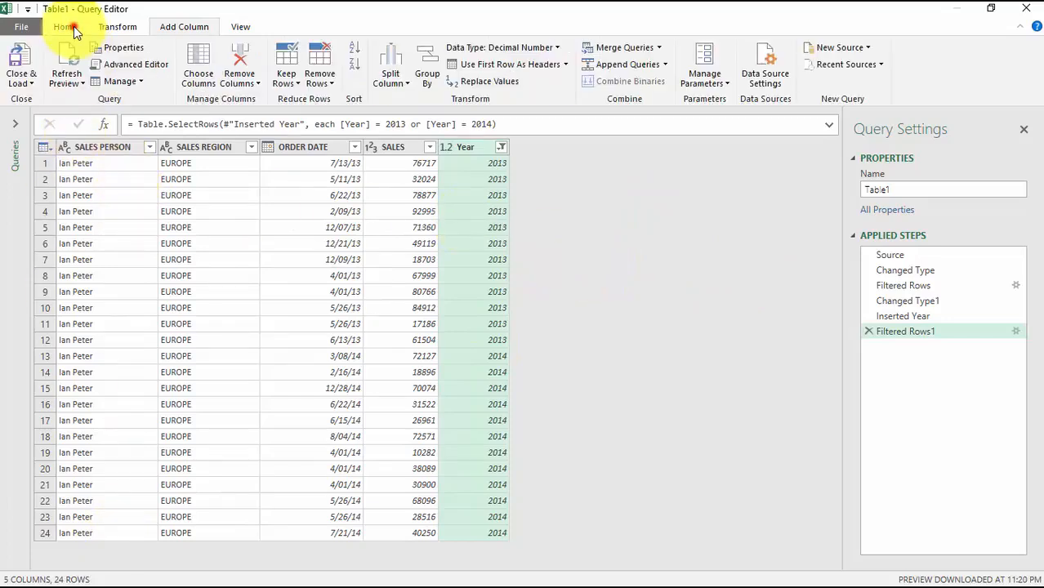
left_click(18, 59)
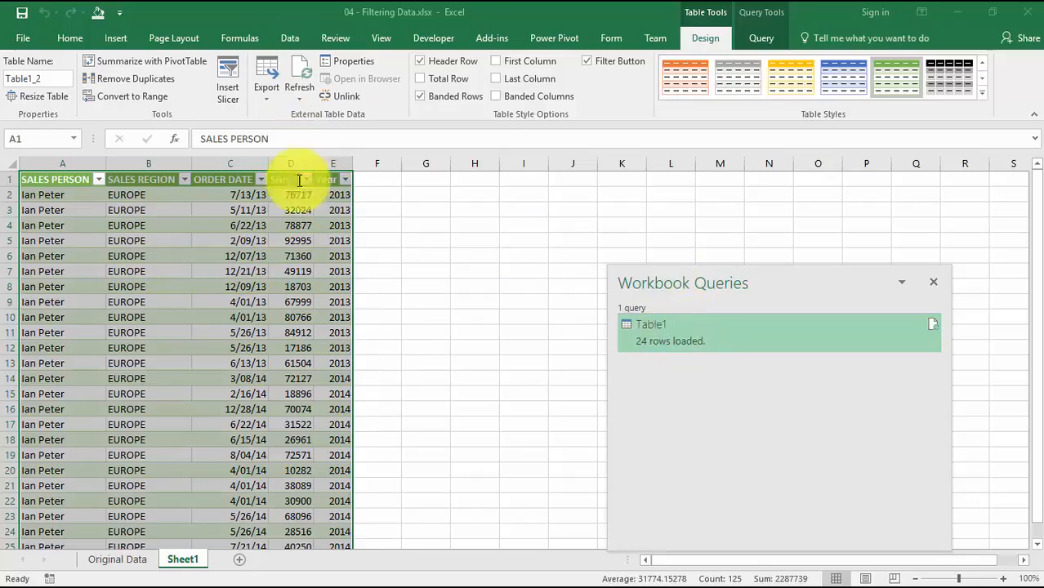
mouse_move(695, 333)
left_click(697, 219)
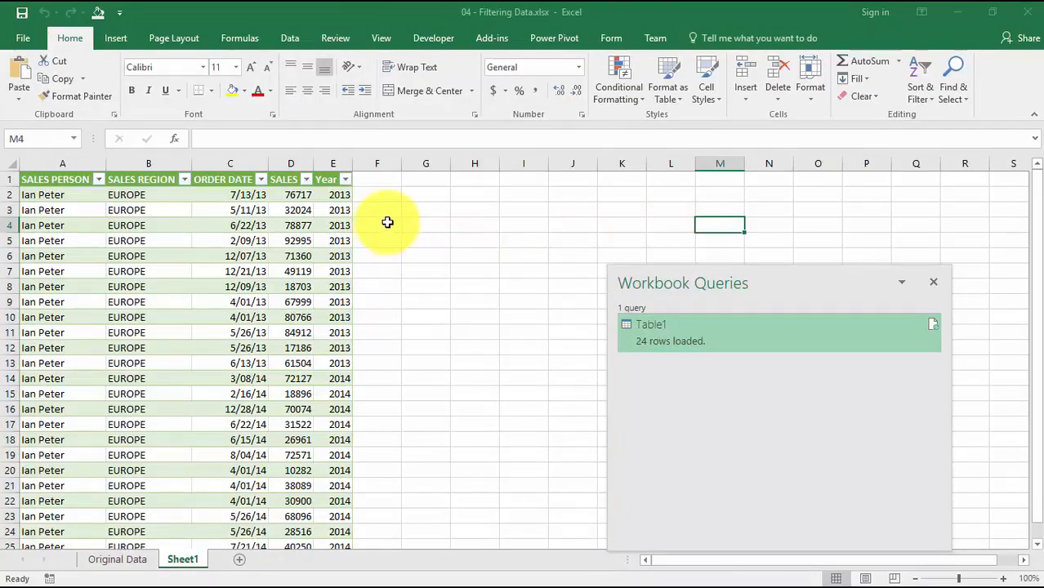
left_click(334, 161)
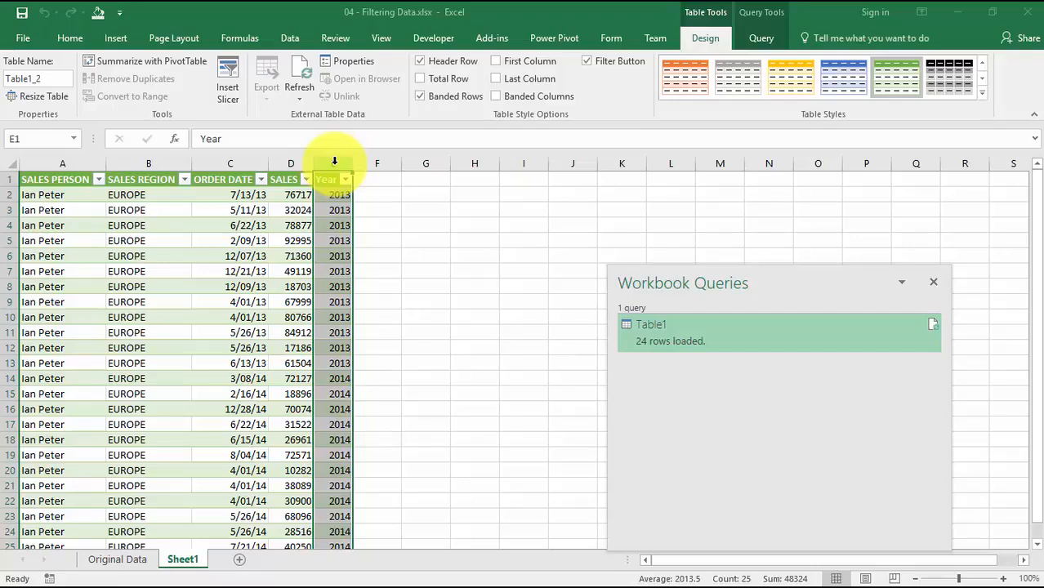
left_click(243, 163)
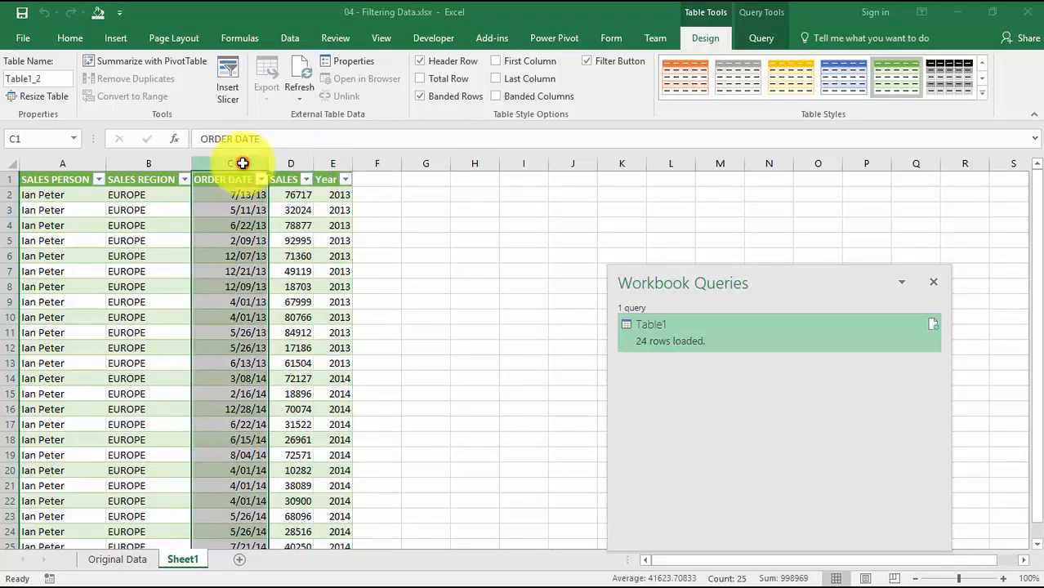
left_click(335, 162)
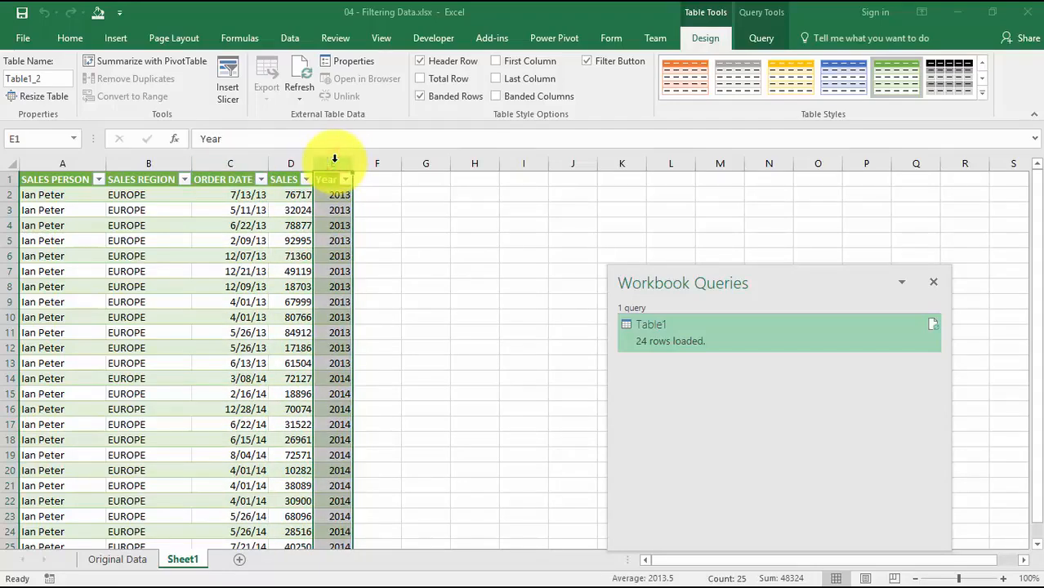
- Edit the Table1 query to remove the Year column, and reload the result into the worksheet
right_click(696, 337)
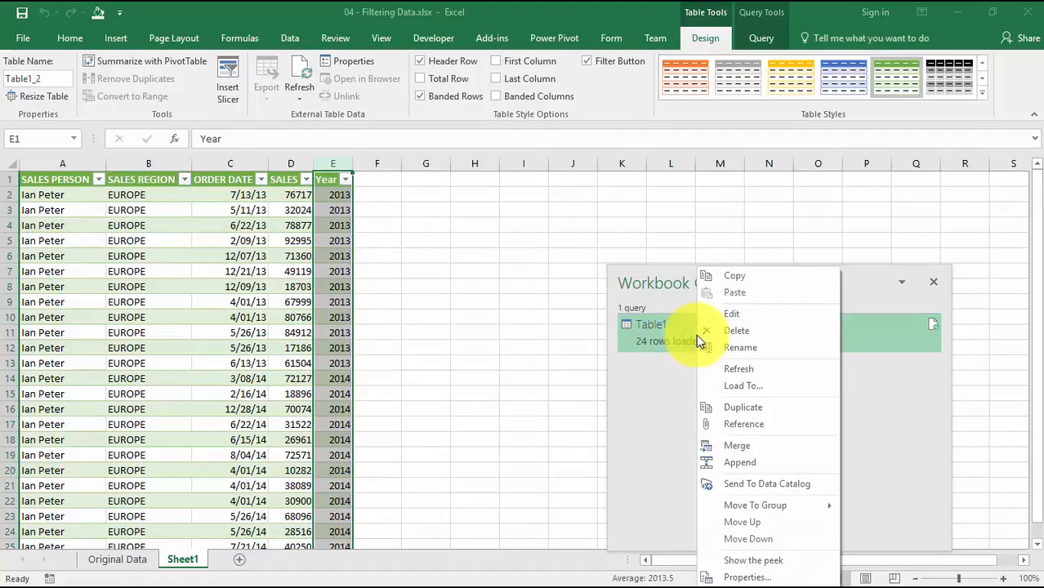
left_click(740, 315)
left_click(740, 315)
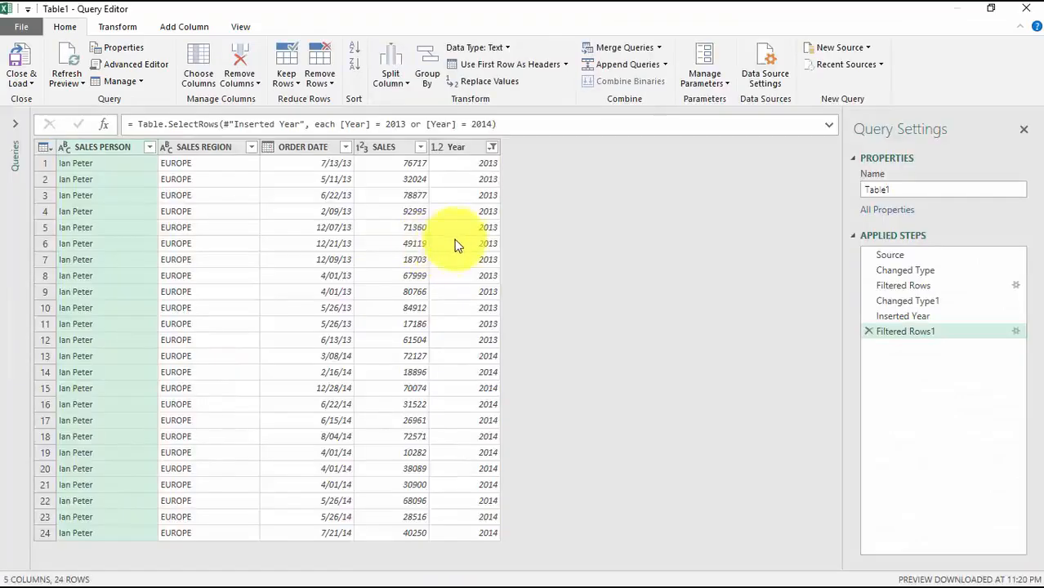
left_click(460, 147)
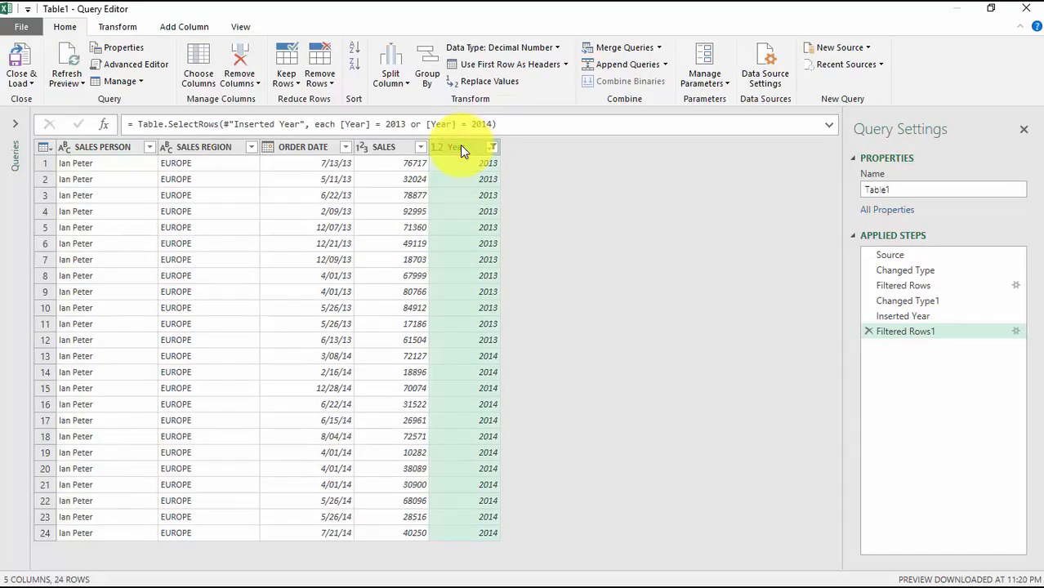
right_click(472, 150)
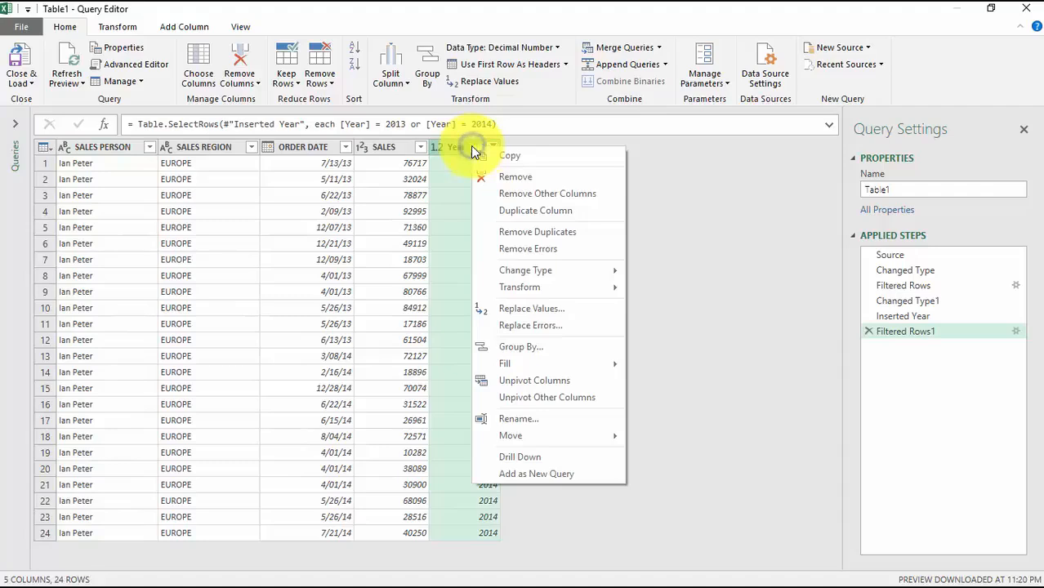
left_click(539, 180)
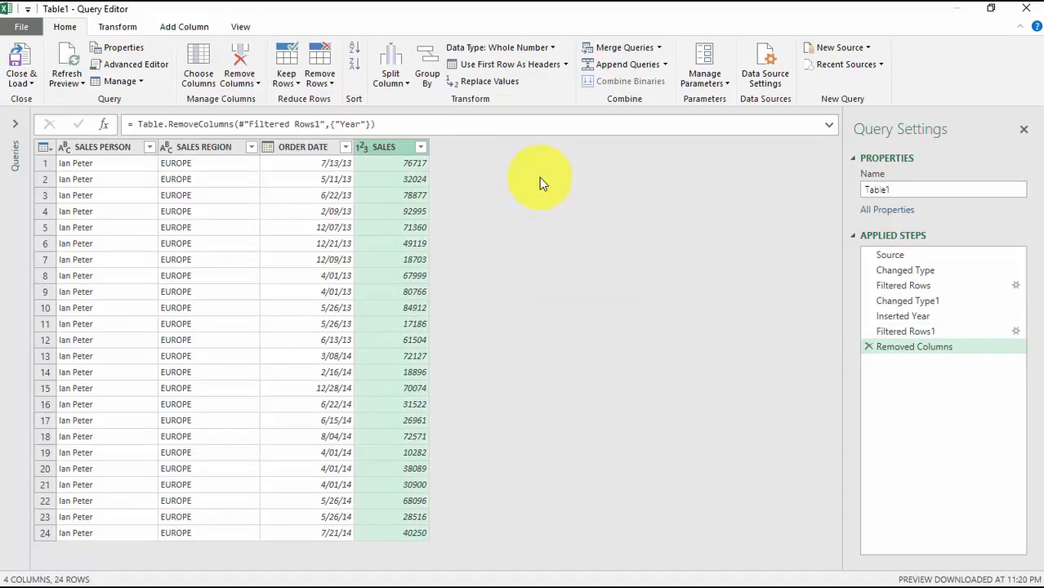
left_click(23, 56)
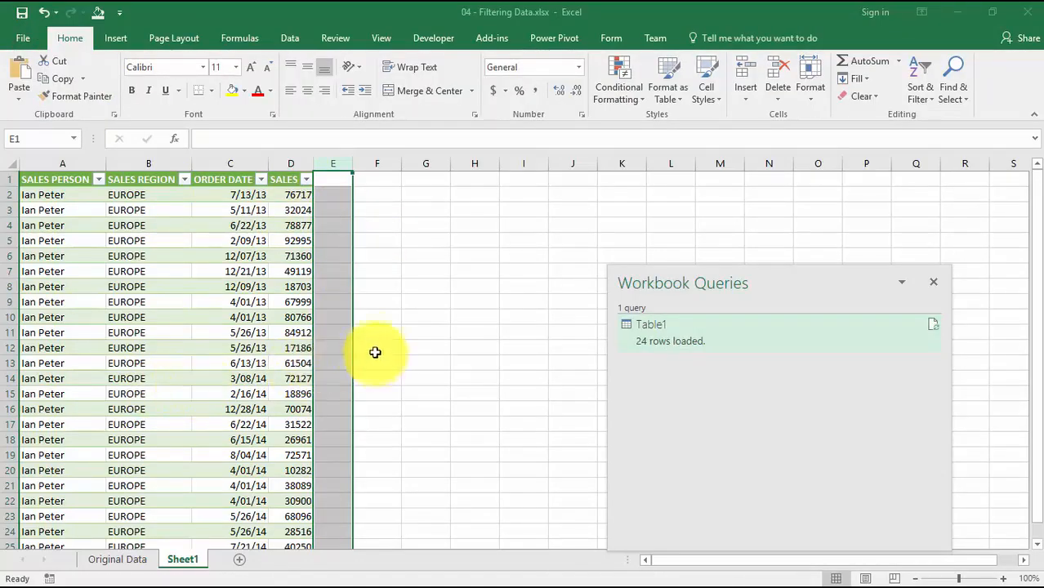
left_click(370, 314)
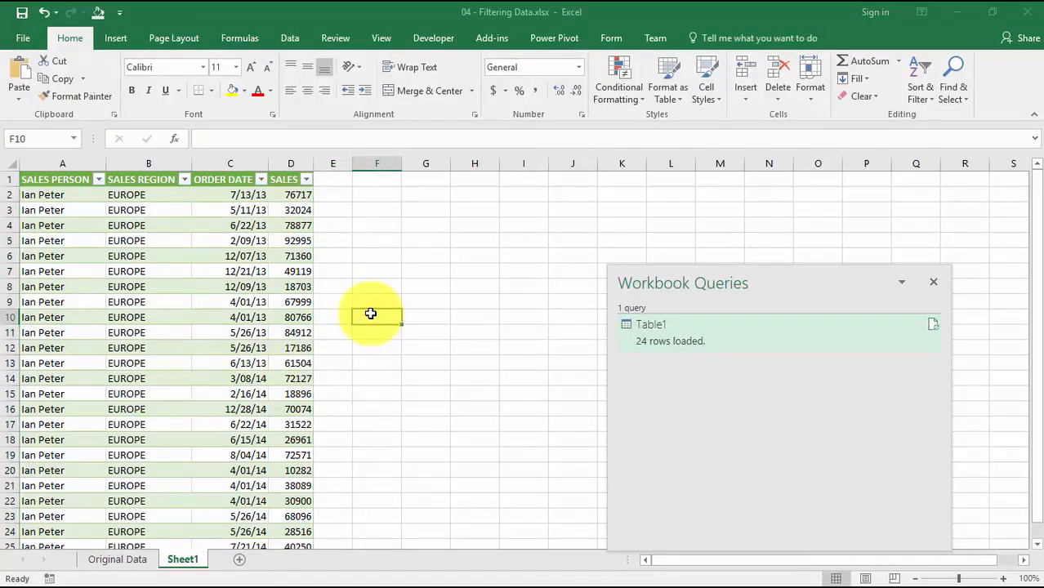